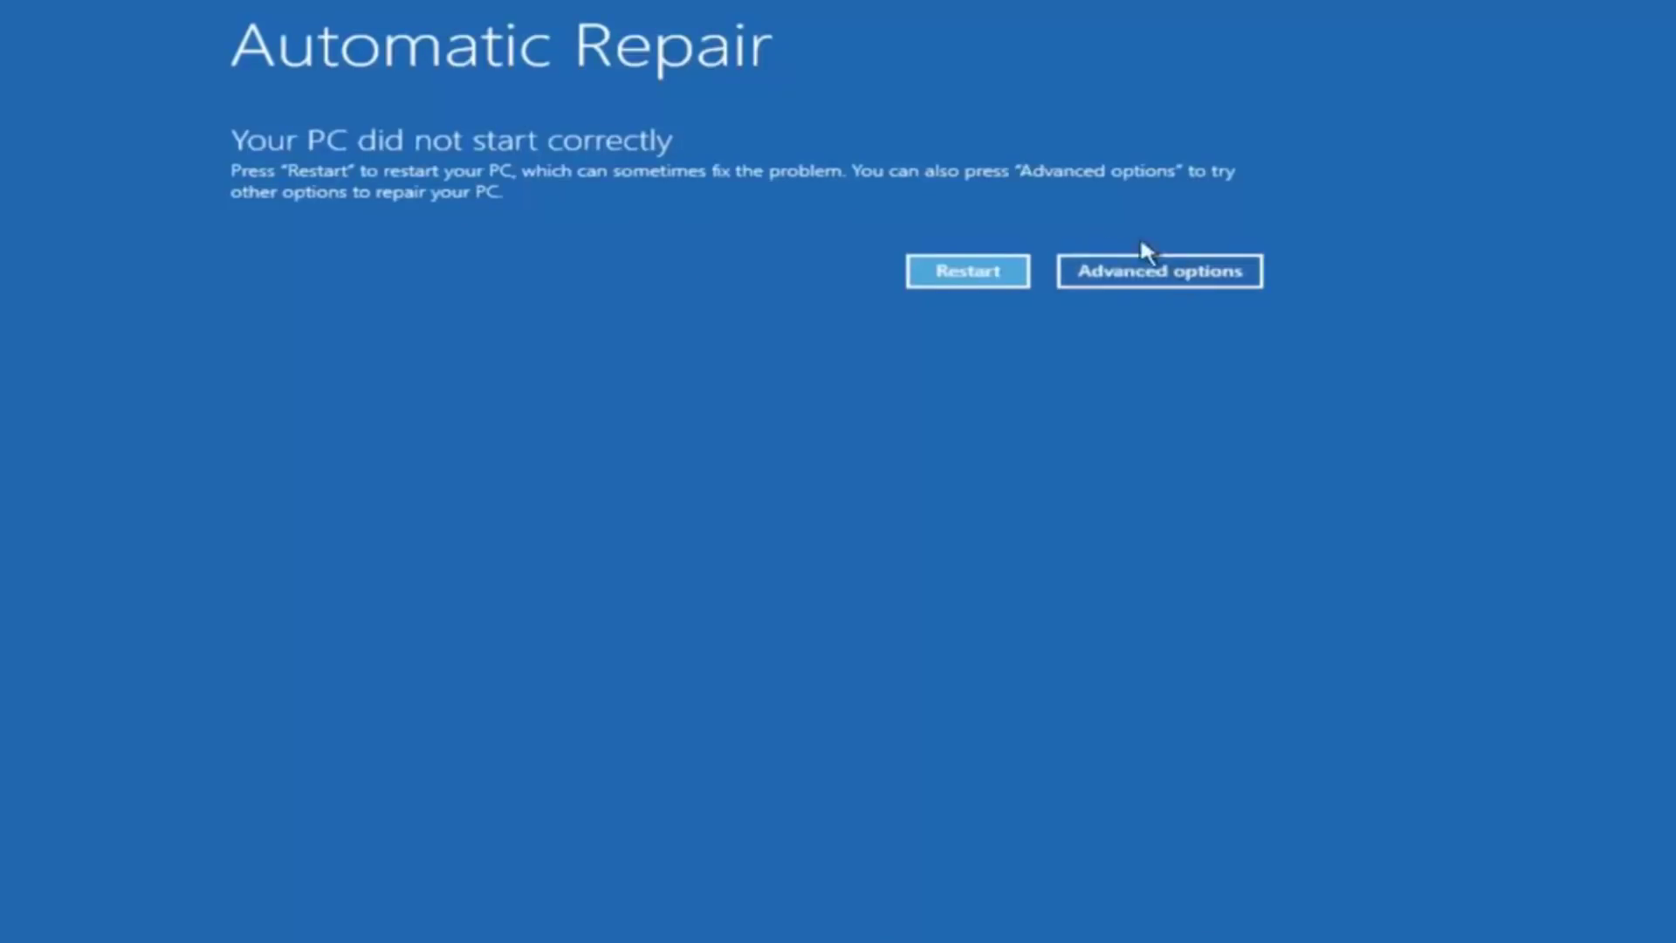
# Navigate from Automatic Repair through Troubleshoot to the advanced recovery tools list.
pyautogui.click(1159, 271)
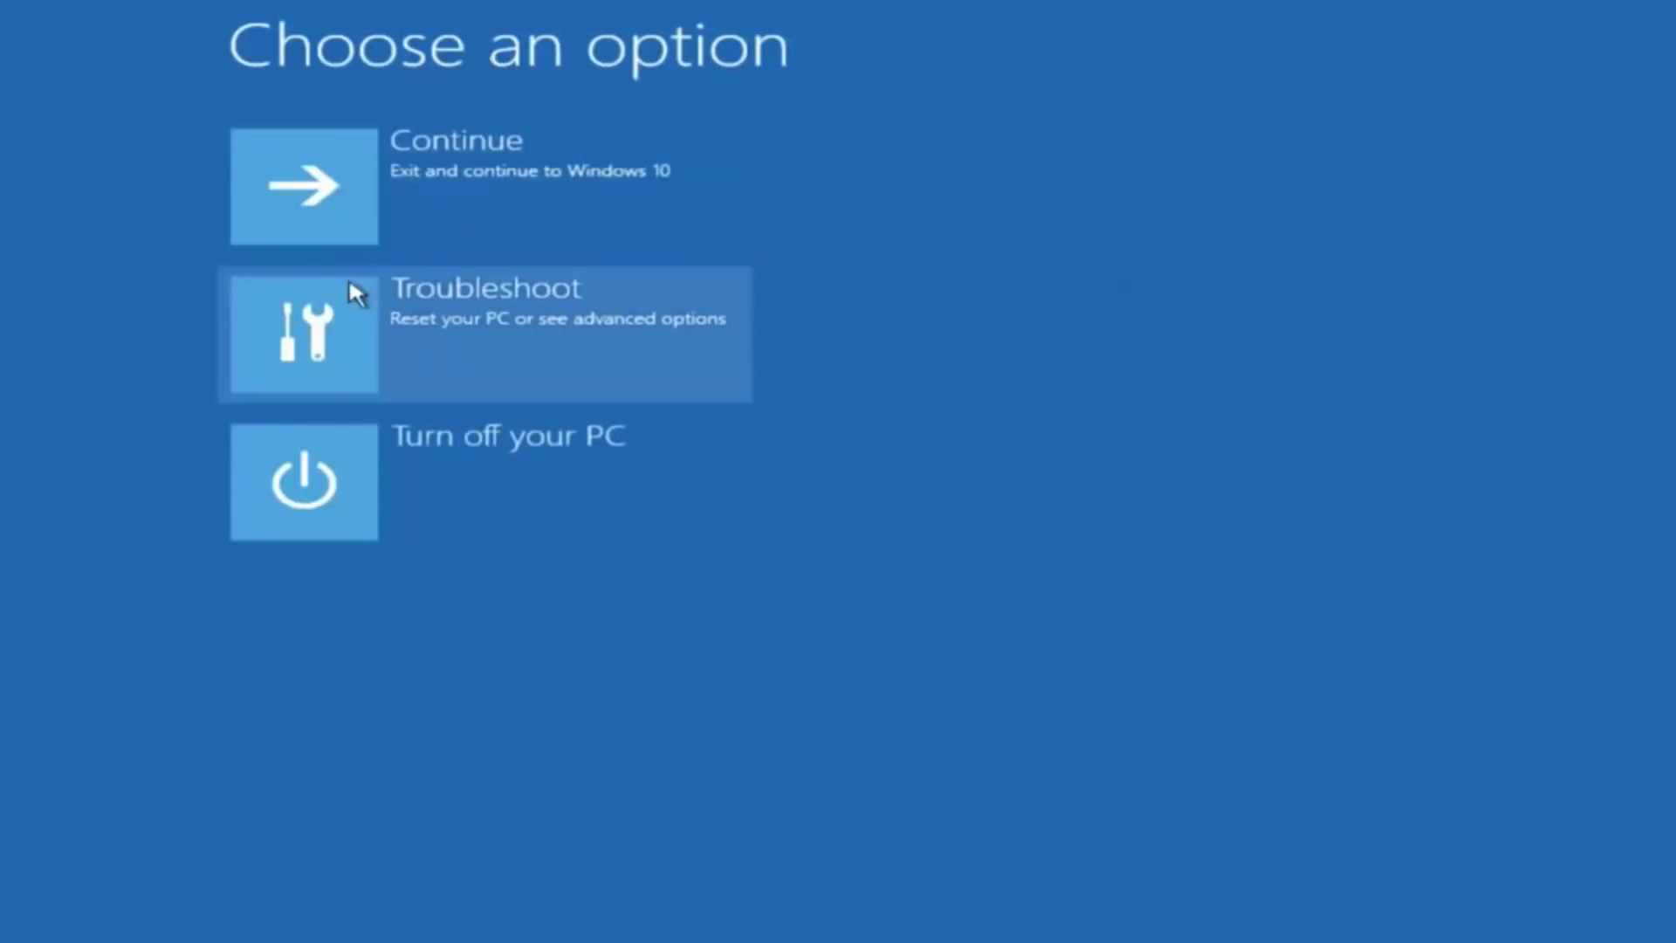
pyautogui.click(370, 321)
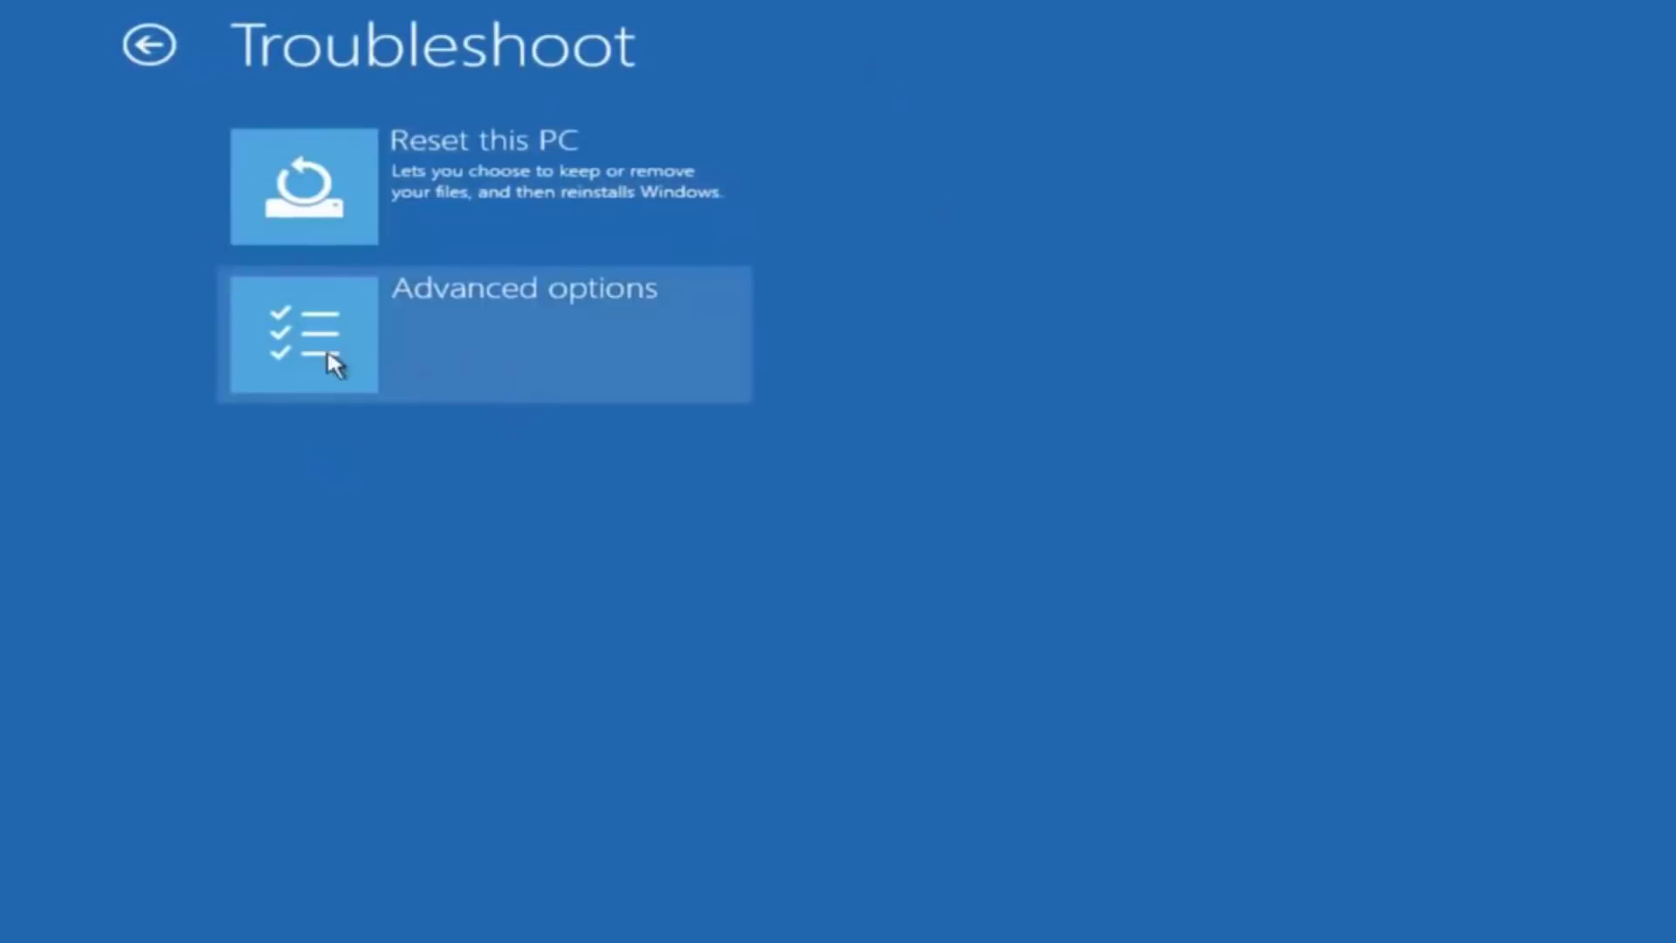
pyautogui.click(373, 347)
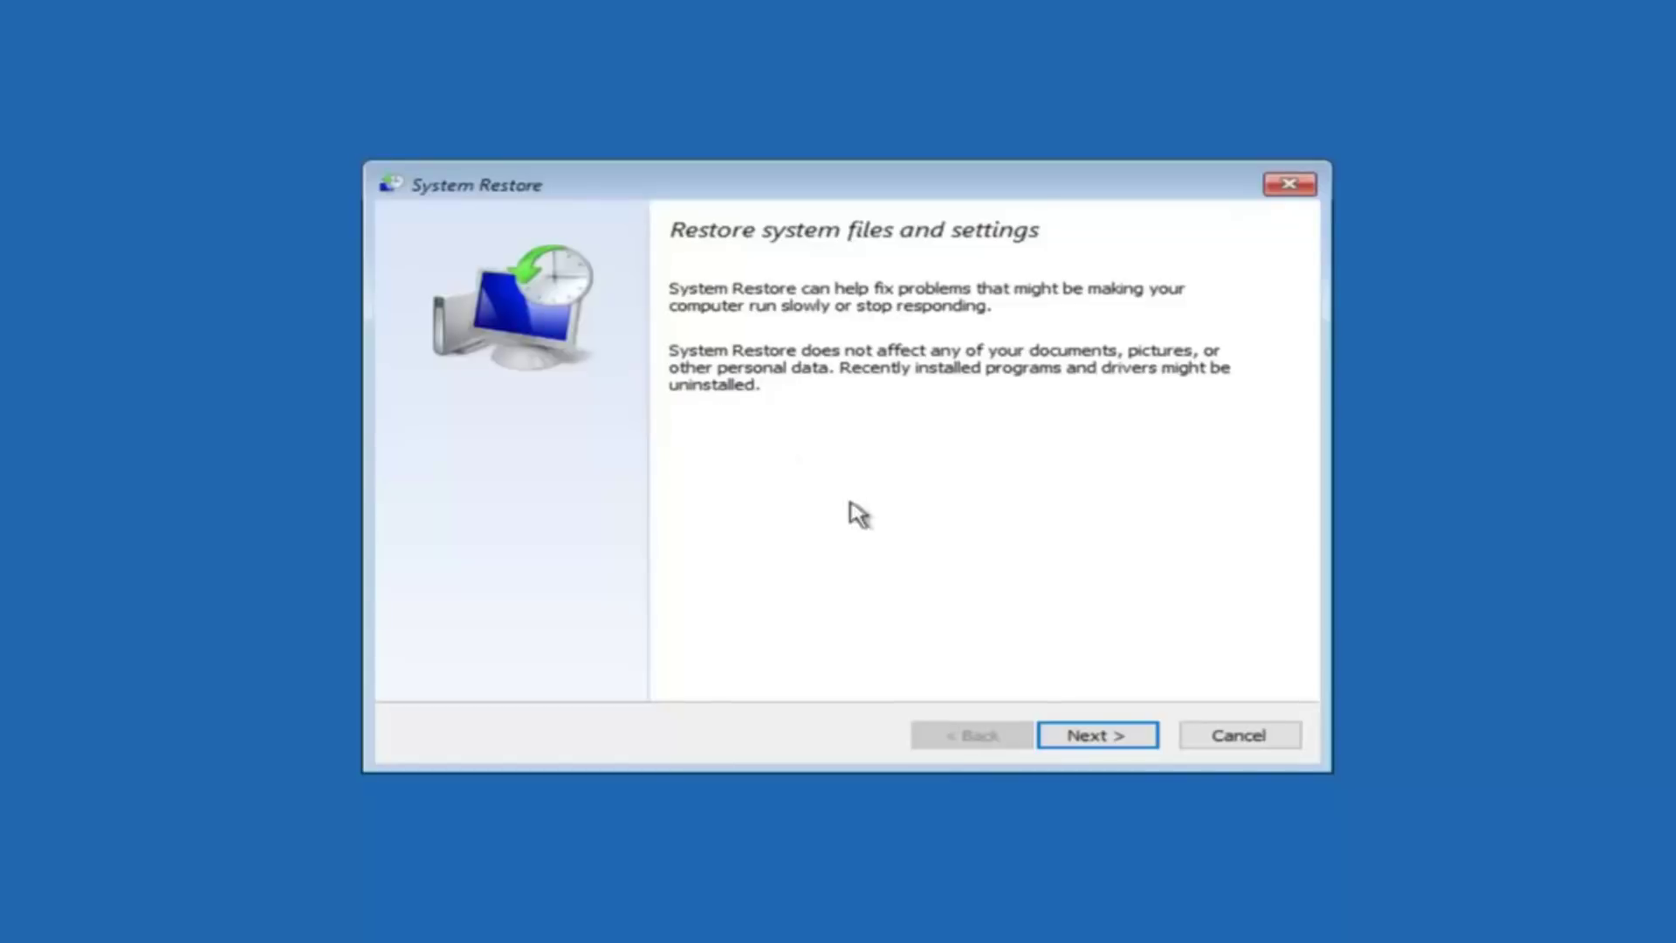
# Select the 10/5/2016 'before update' manual restore point and finish the System Restore setup.
pyautogui.click(1095, 742)
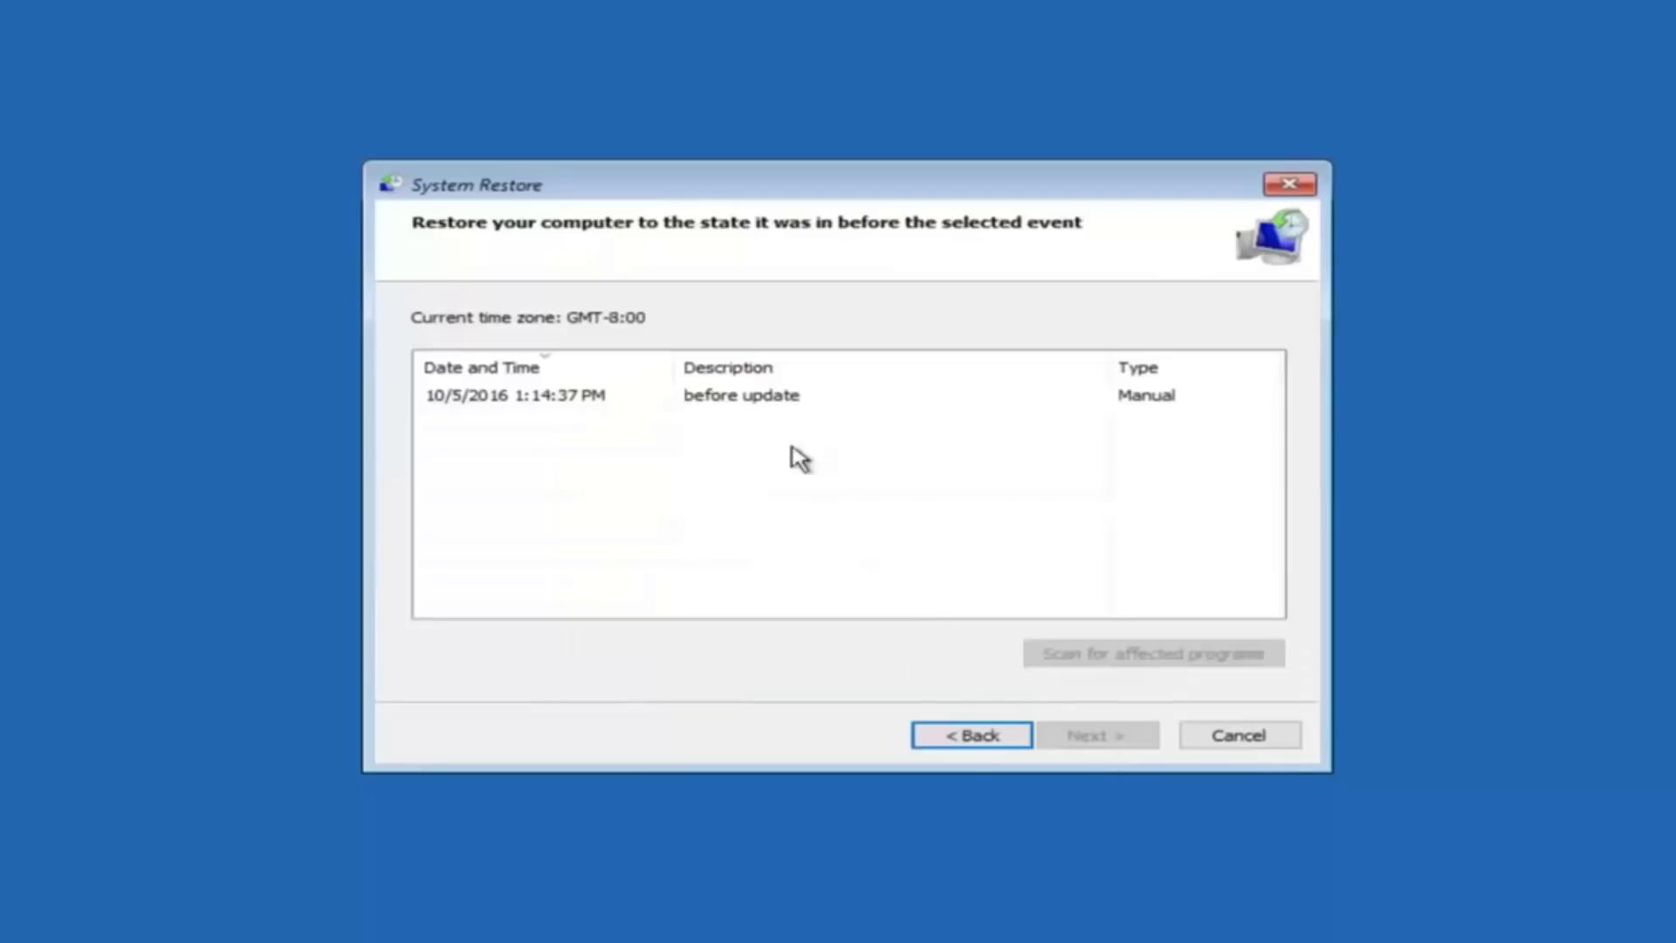
pyautogui.click(481, 405)
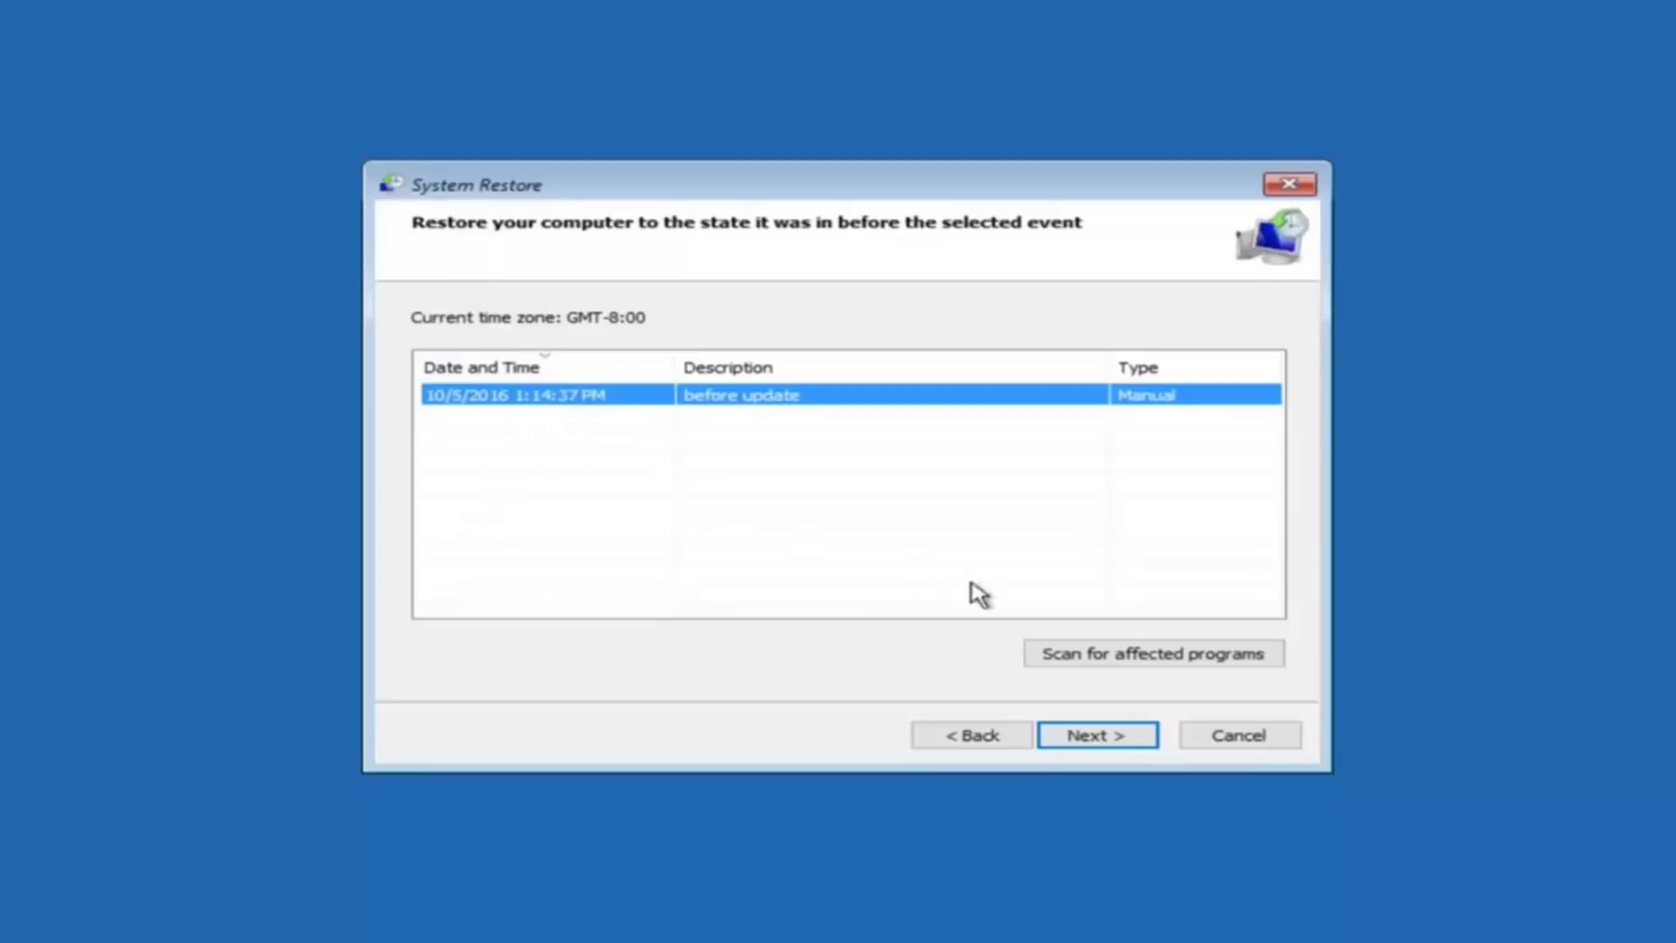
pyautogui.click(1085, 740)
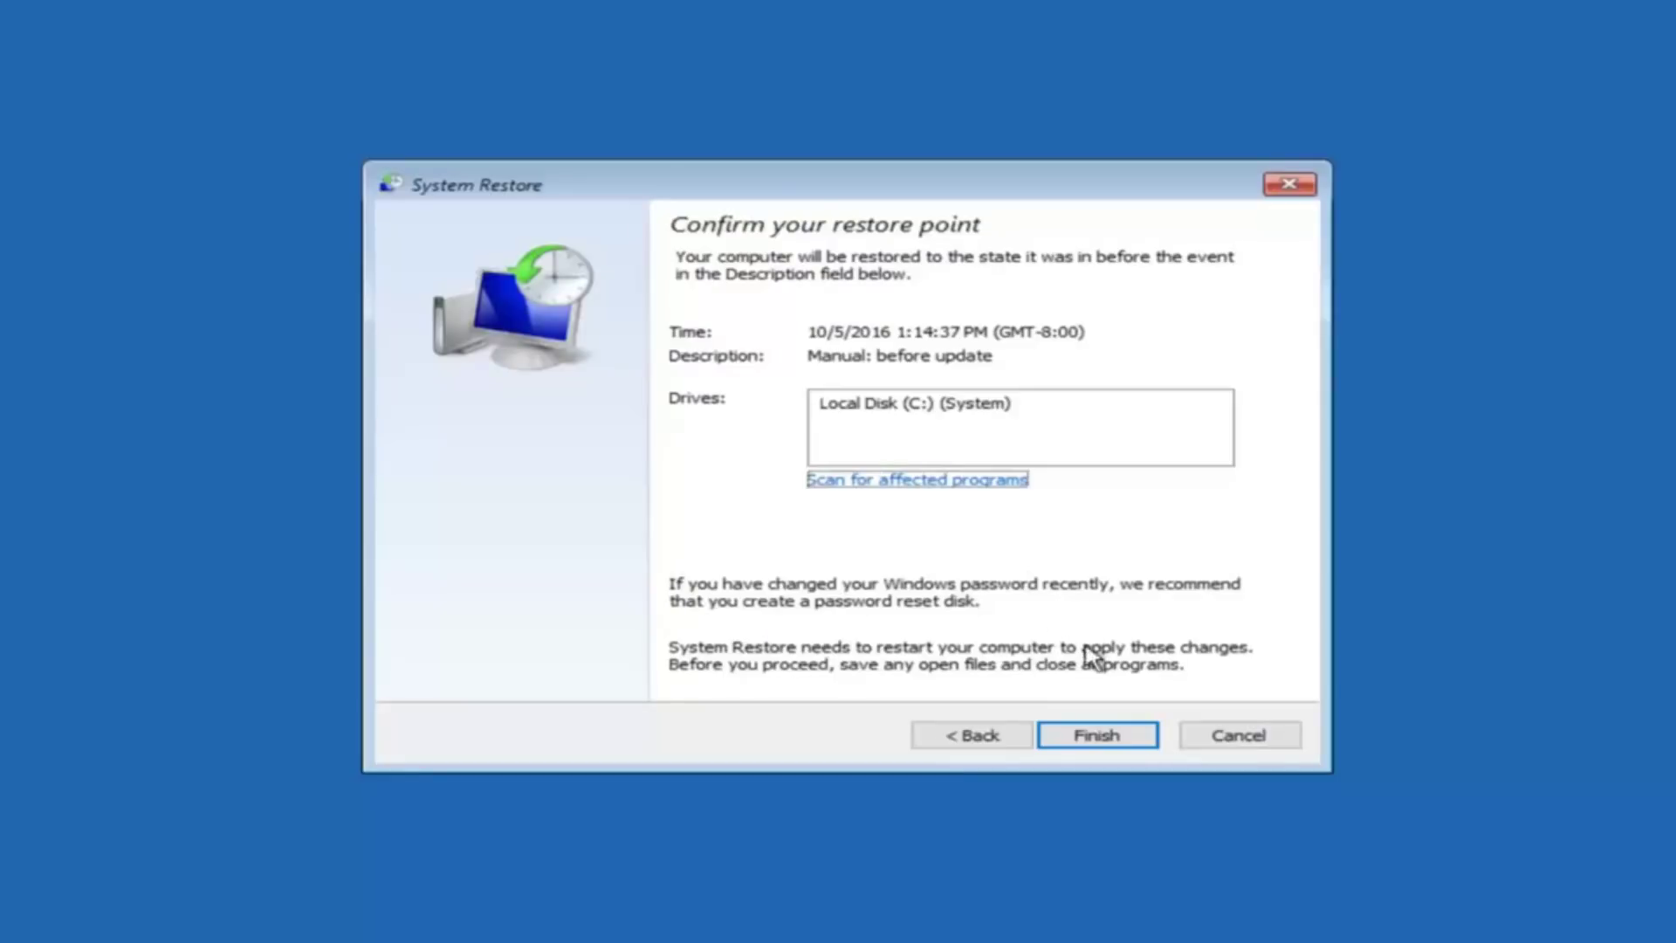
pyautogui.click(1100, 742)
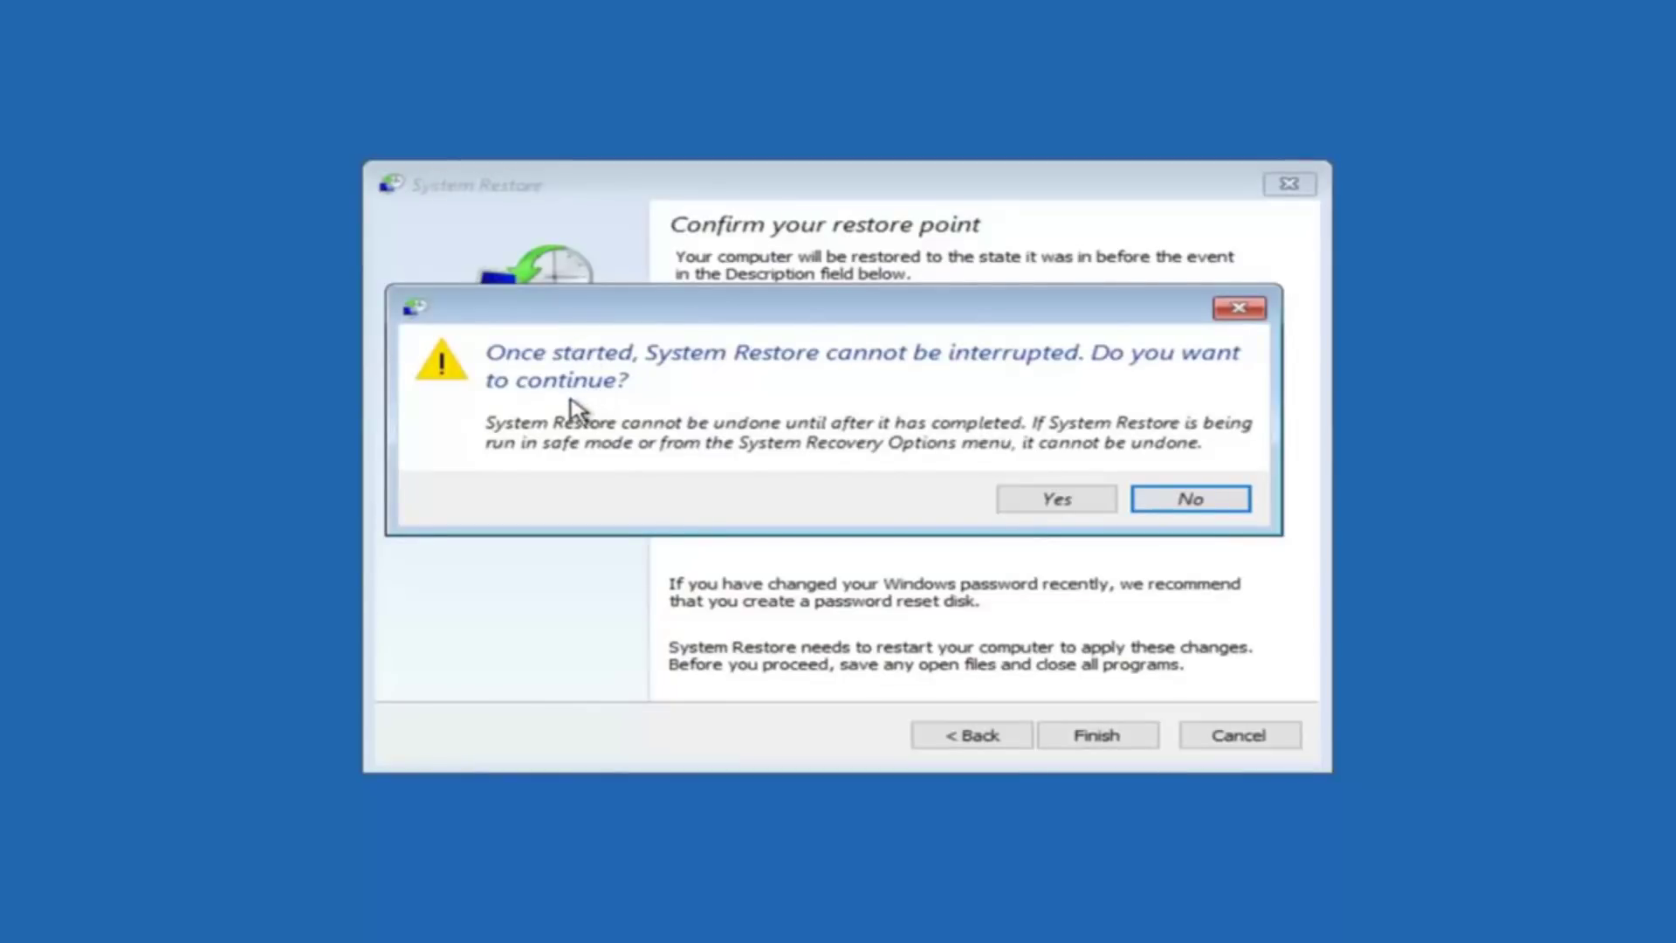
# Confirm the cannot-be-interrupted warning so System Restore runs to the 'before update' point.
pyautogui.click(1047, 504)
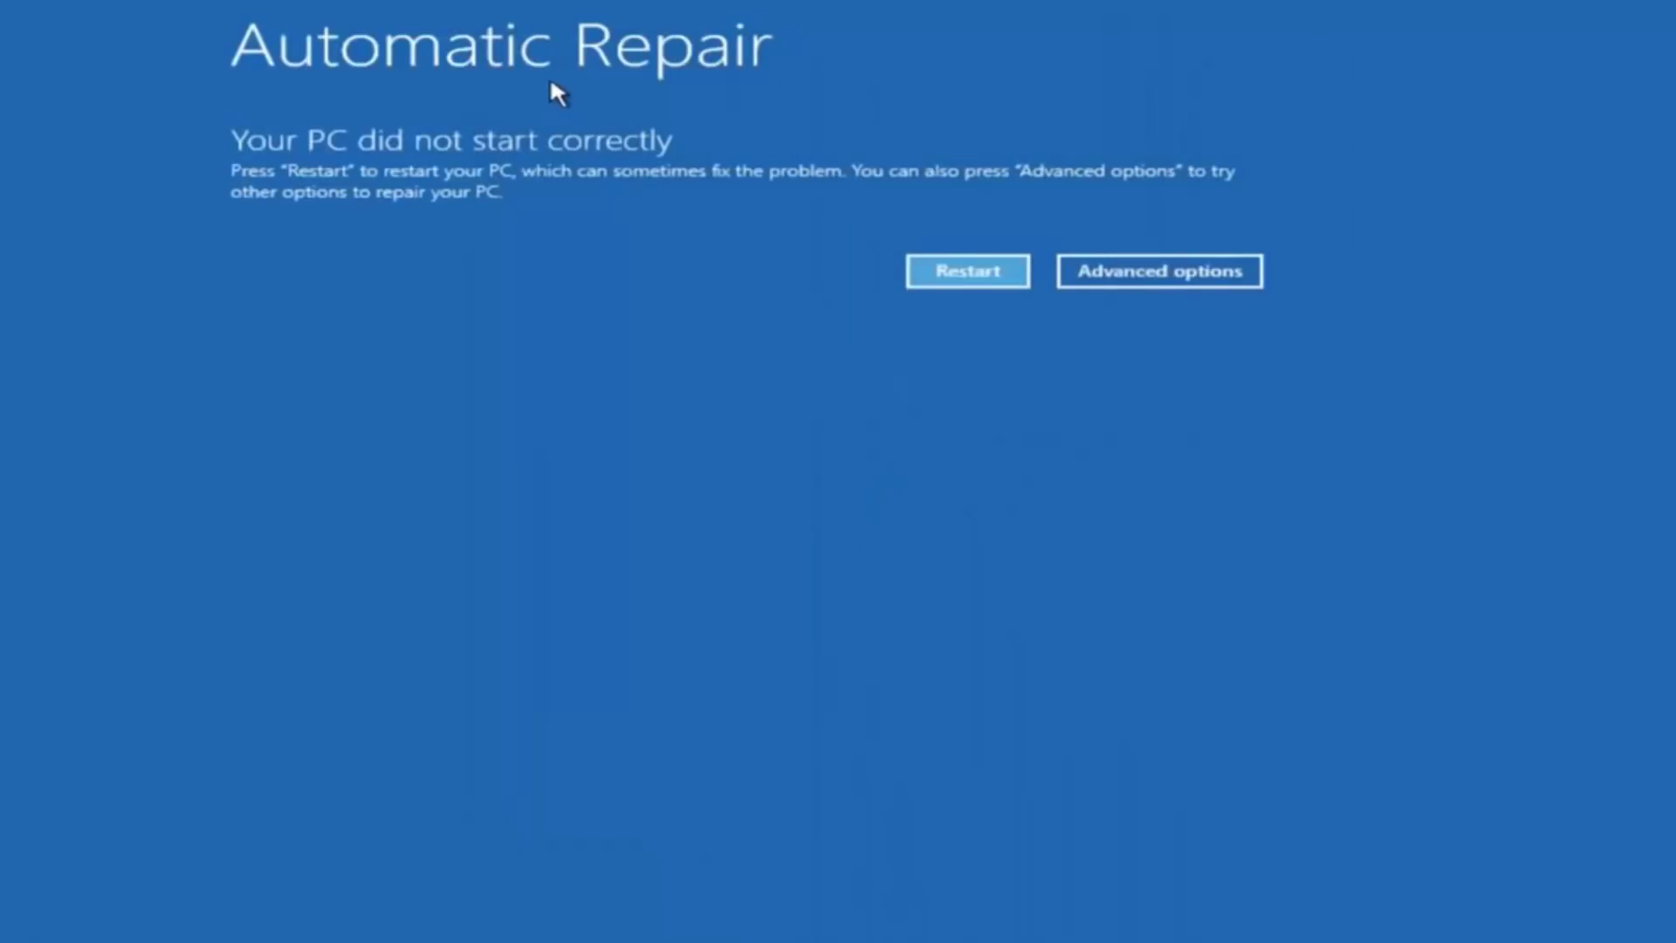
# Return from Automatic Repair through Troubleshoot to the advanced recovery tools list.
pyautogui.click(1136, 275)
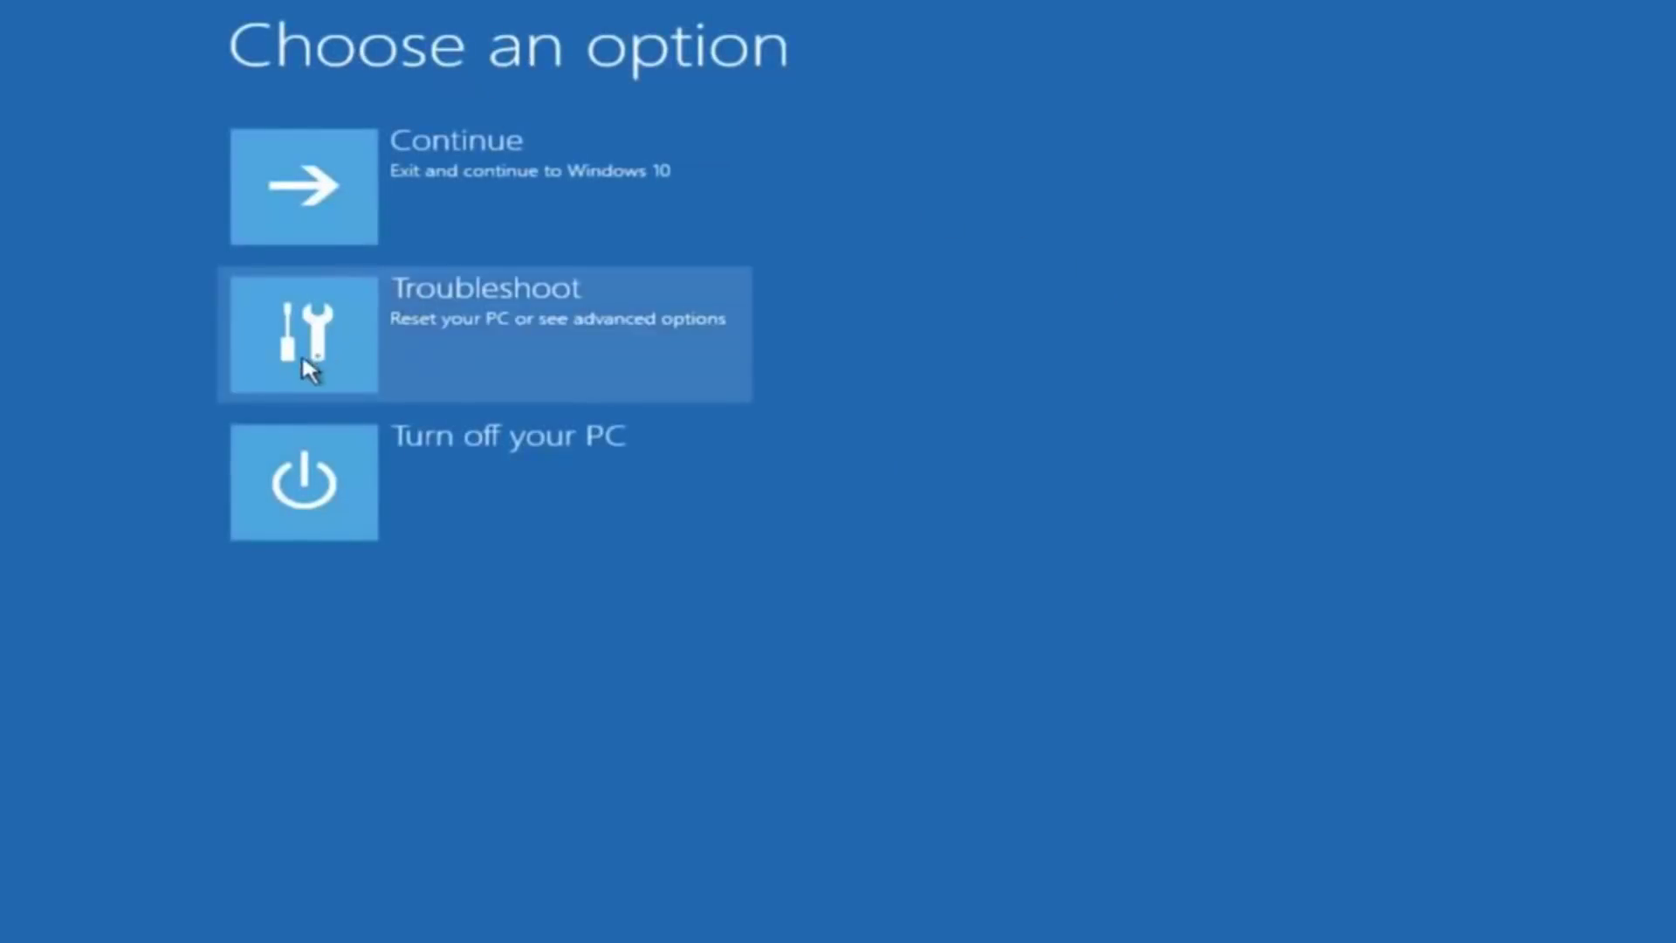
pyautogui.click(403, 325)
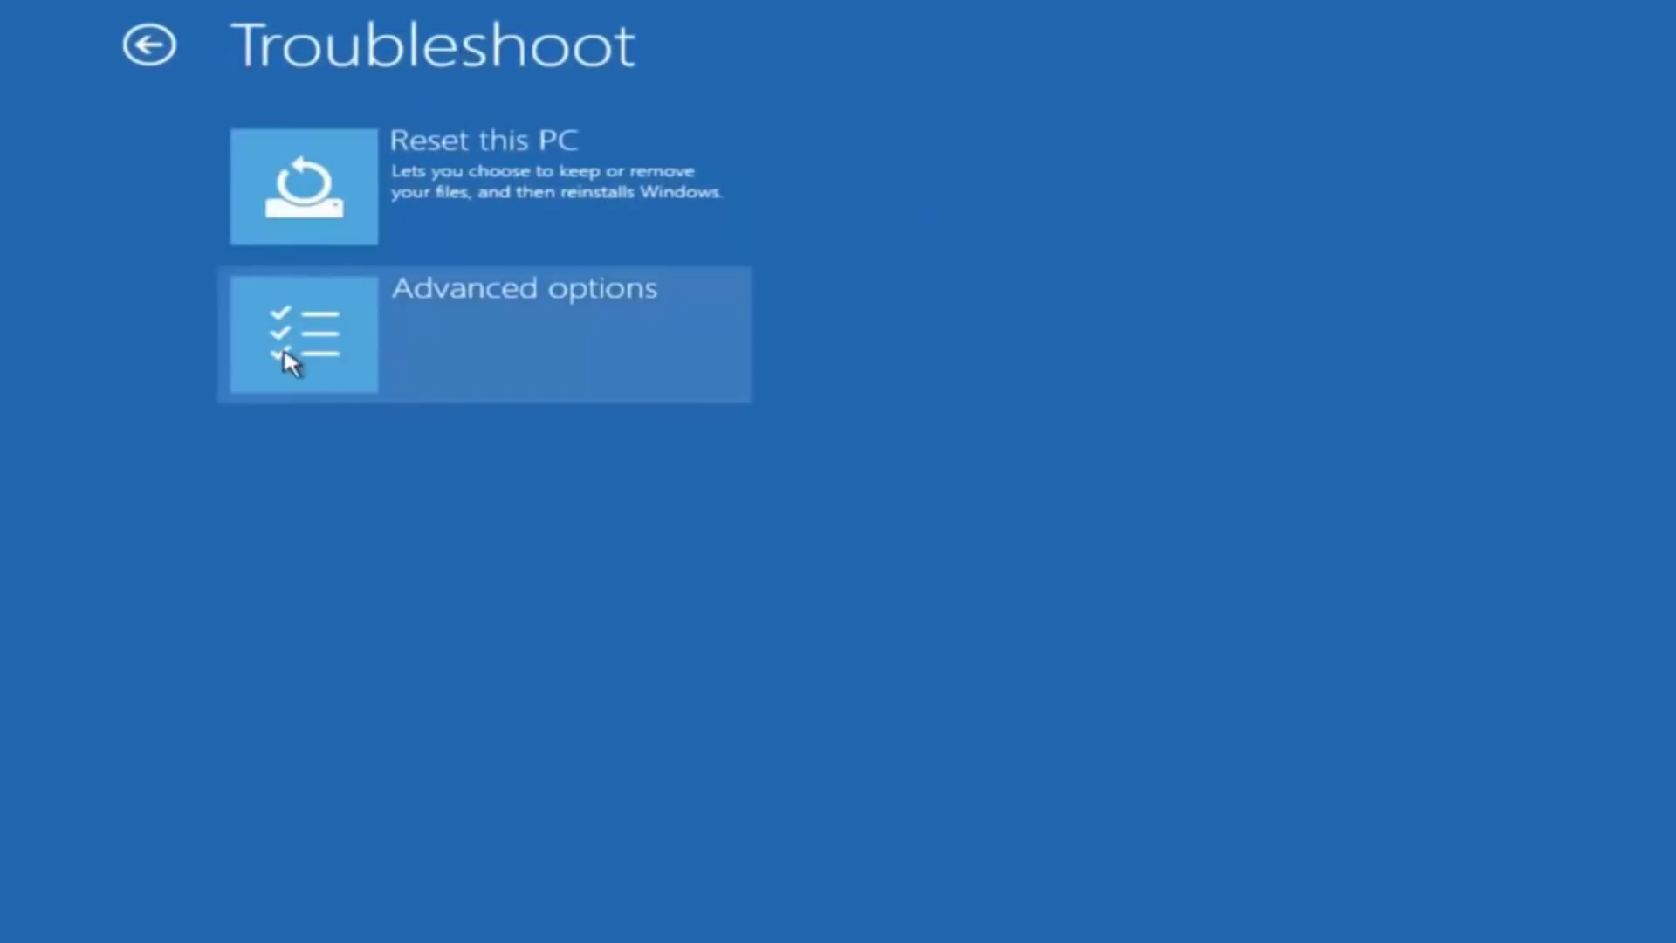
pyautogui.click(398, 334)
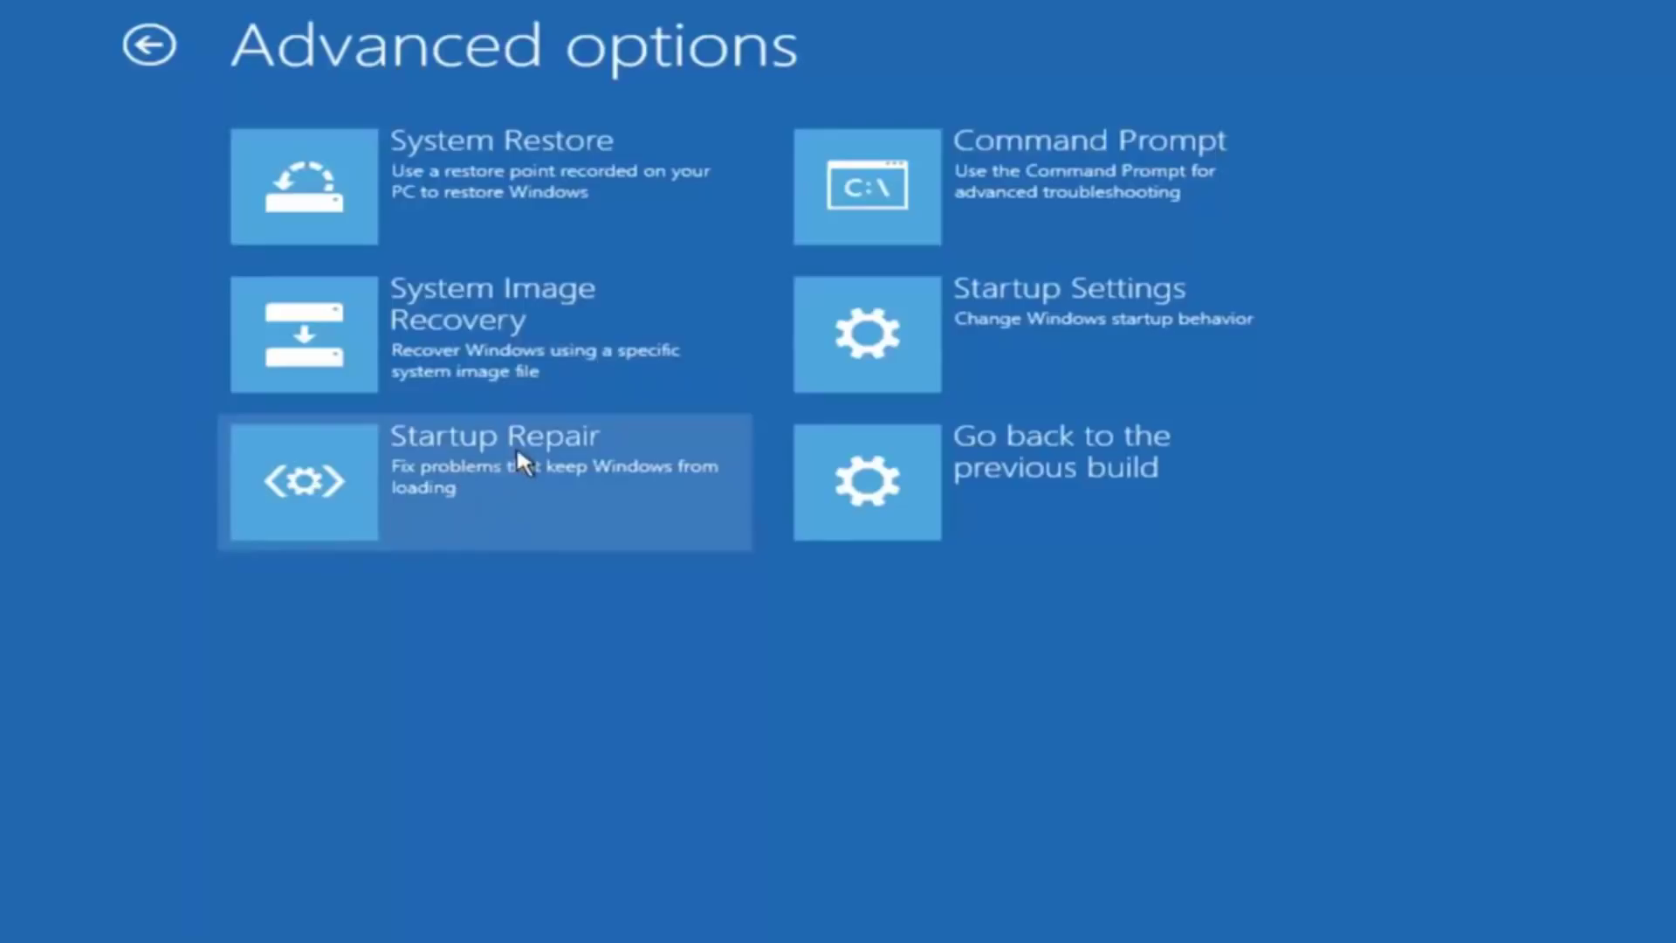
# Launch Startup Repair and let it attempt to fix booting.
pyautogui.click(309, 483)
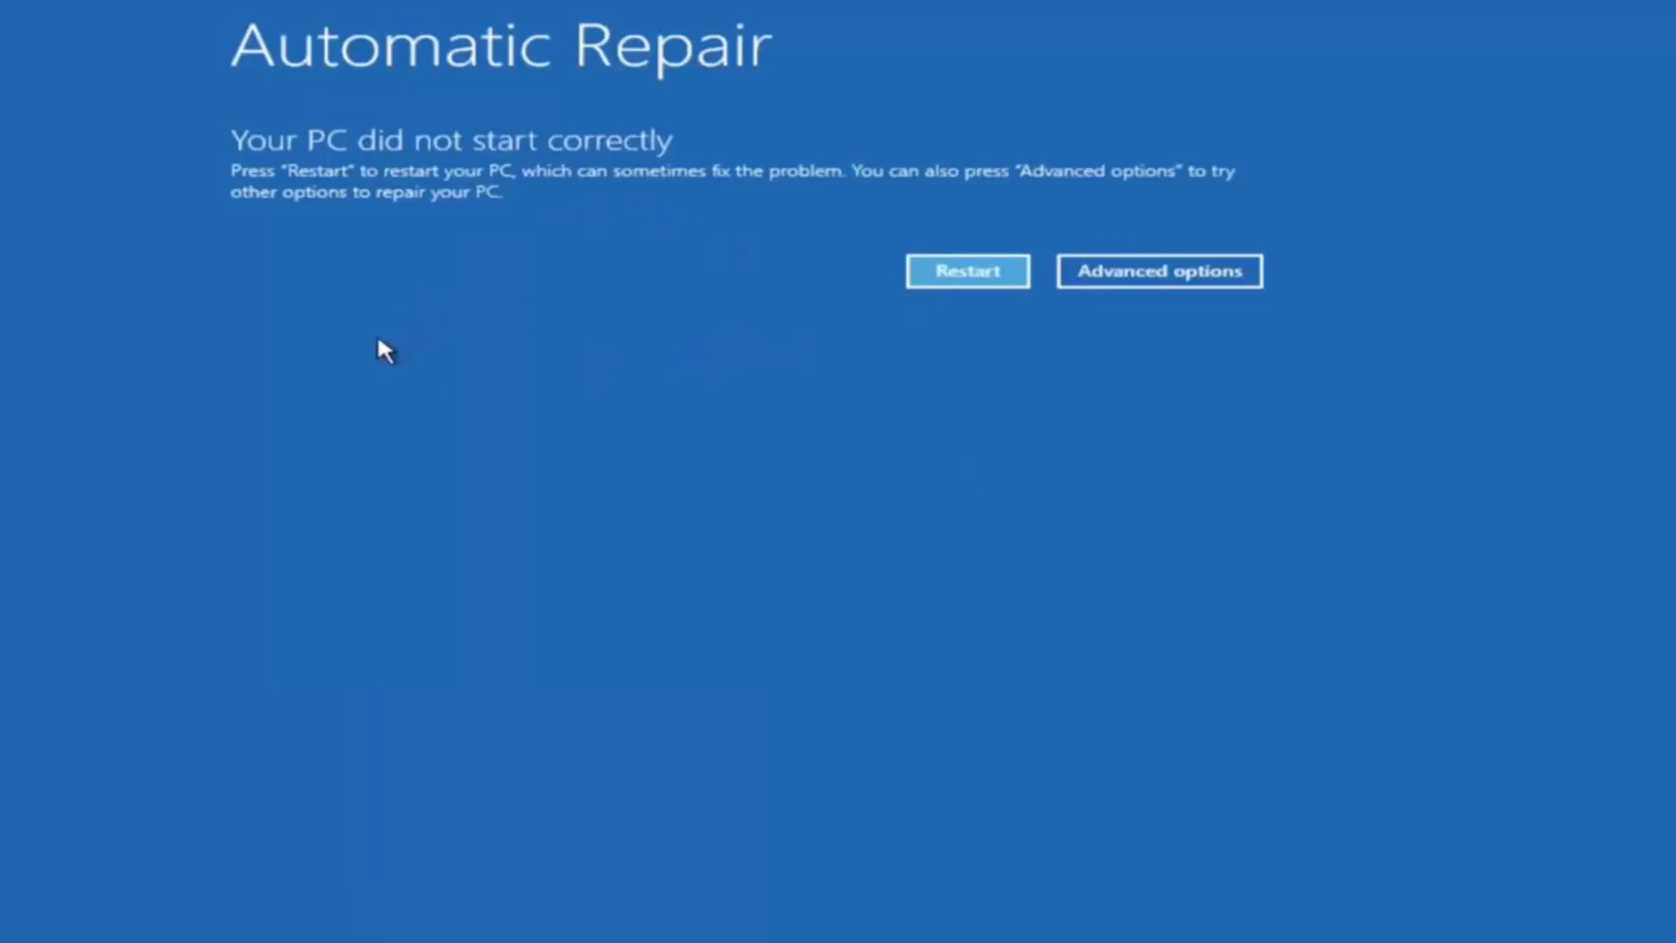
# Reach the advanced recovery tools again and launch Command Prompt as Administrator at X:\windows\system32.
pyautogui.click(1138, 272)
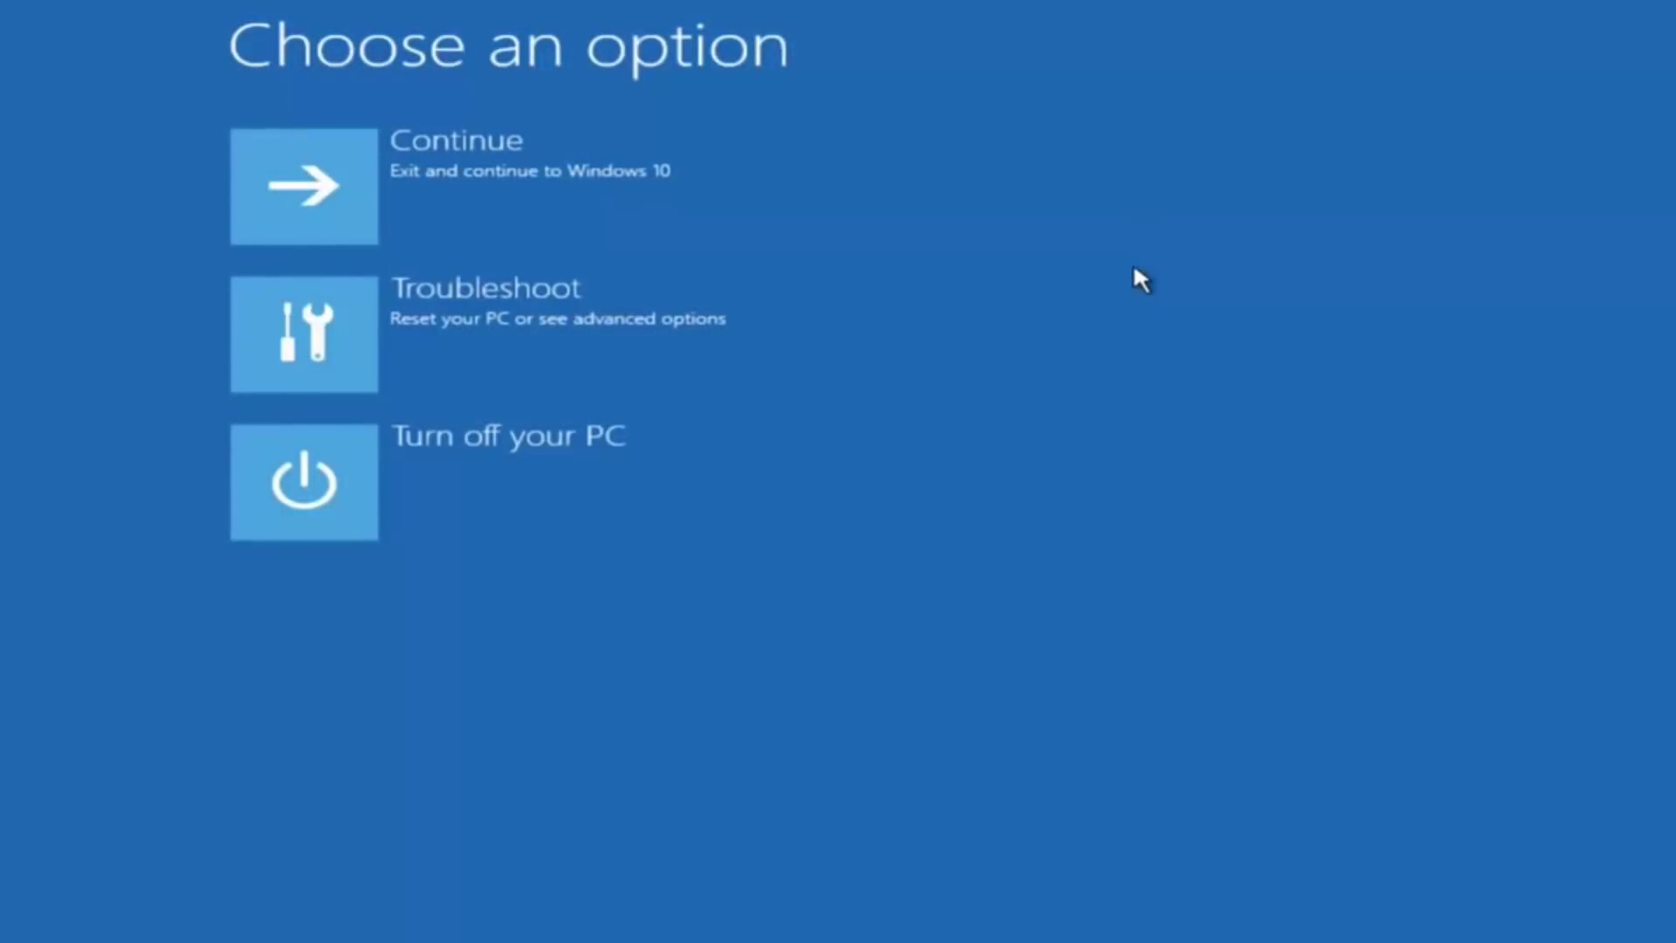
pyautogui.click(322, 351)
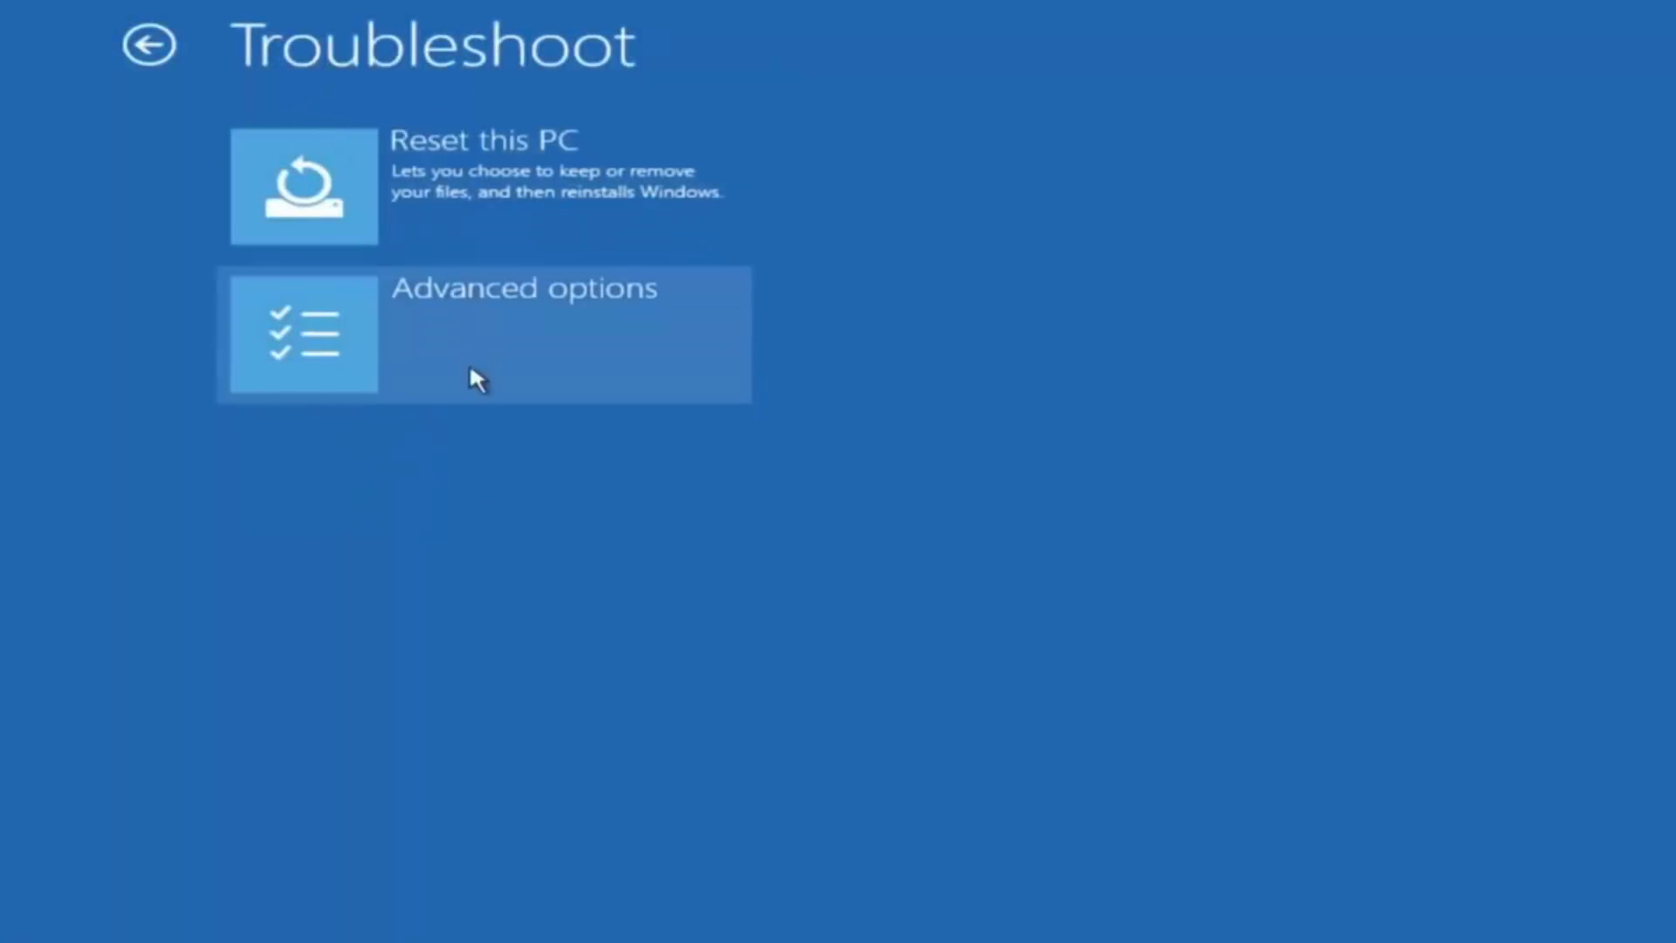
pyautogui.click(382, 314)
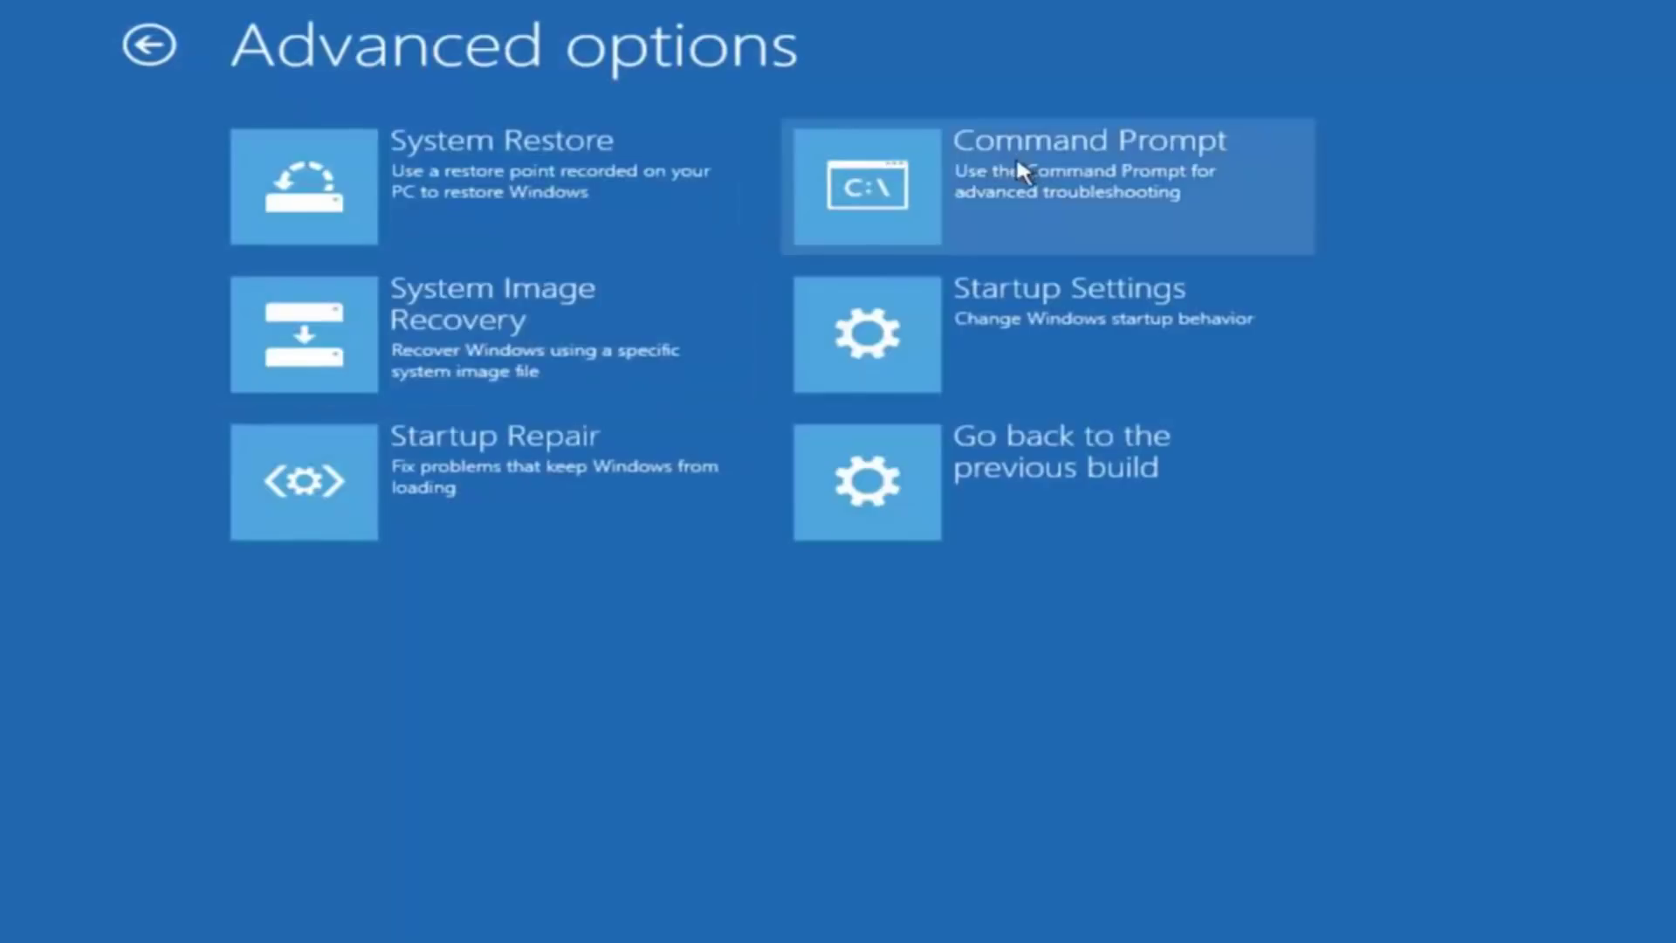
pyautogui.click(1065, 192)
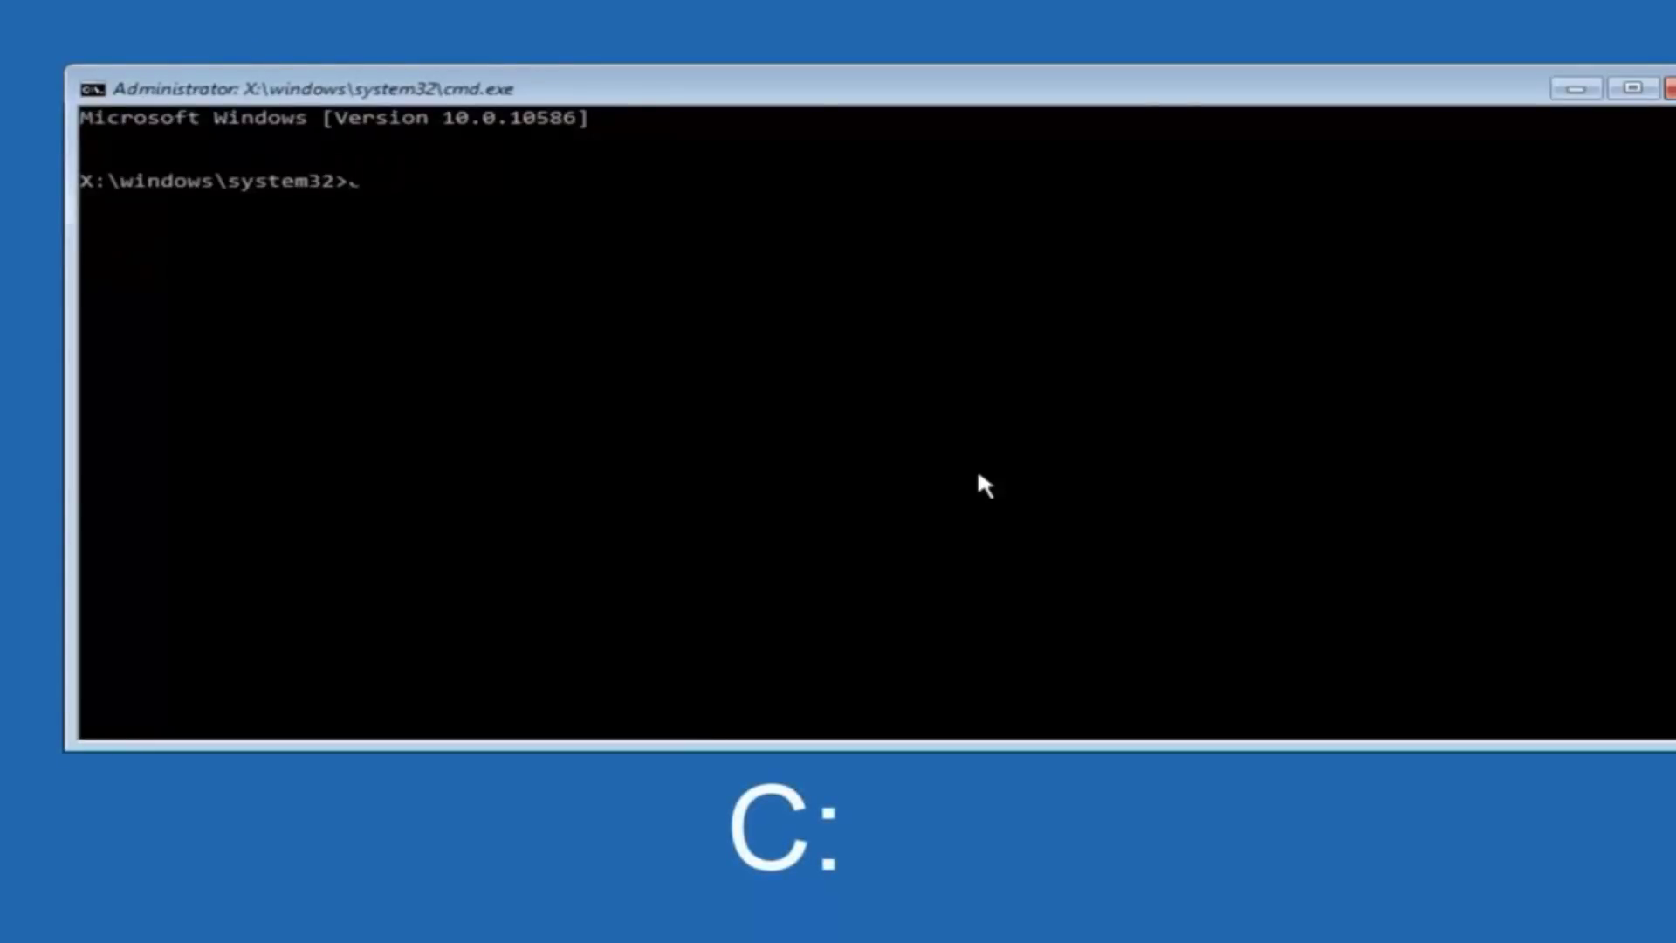
pyautogui.write('c:')
# Run c:, dir, then cd \windows\system32\config to land in C:\Windows\System32\config.
pyautogui.press('Return')
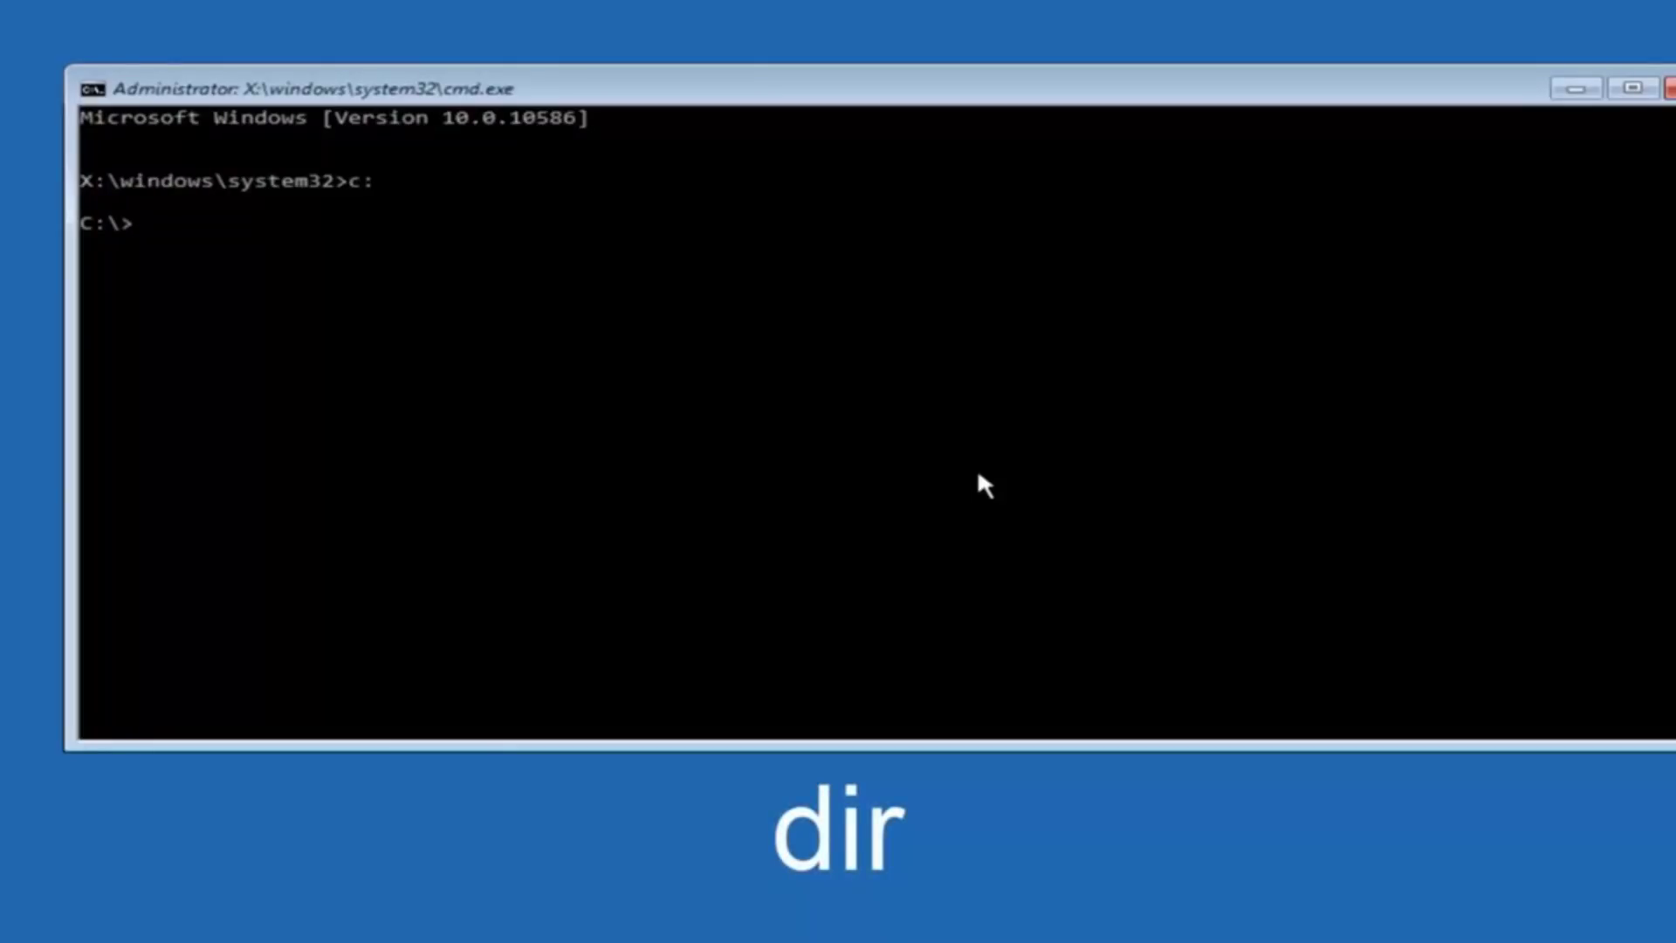
pyautogui.write('dir')
pyautogui.press('Return')
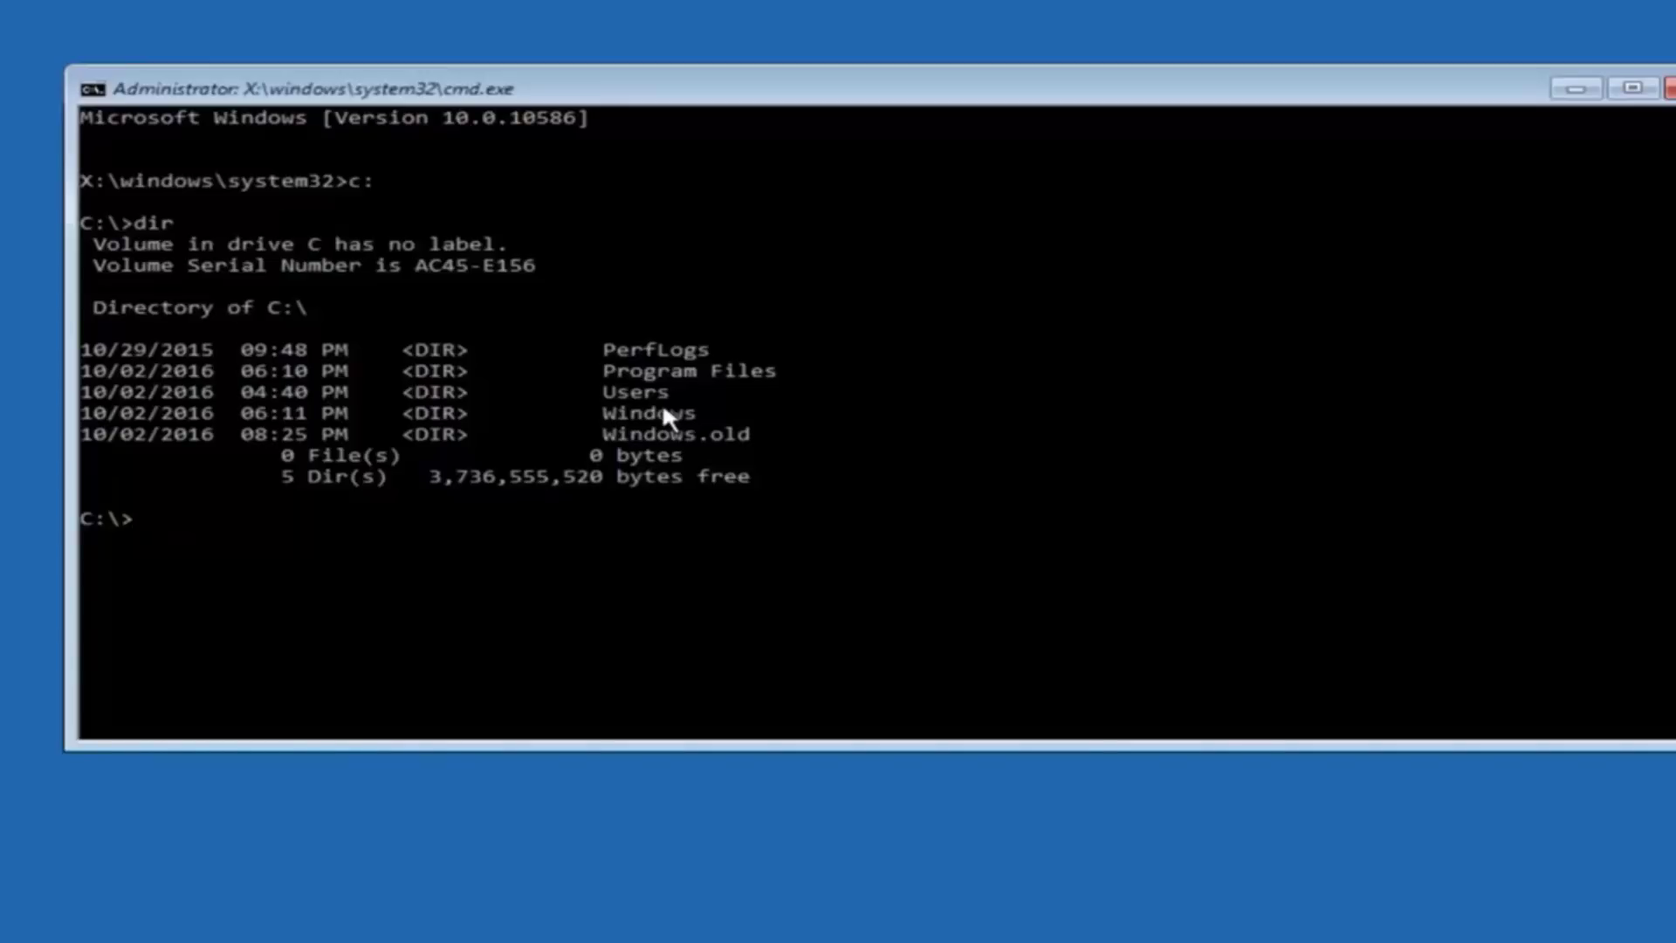
pyautogui.write('c')
pyautogui.write('d')
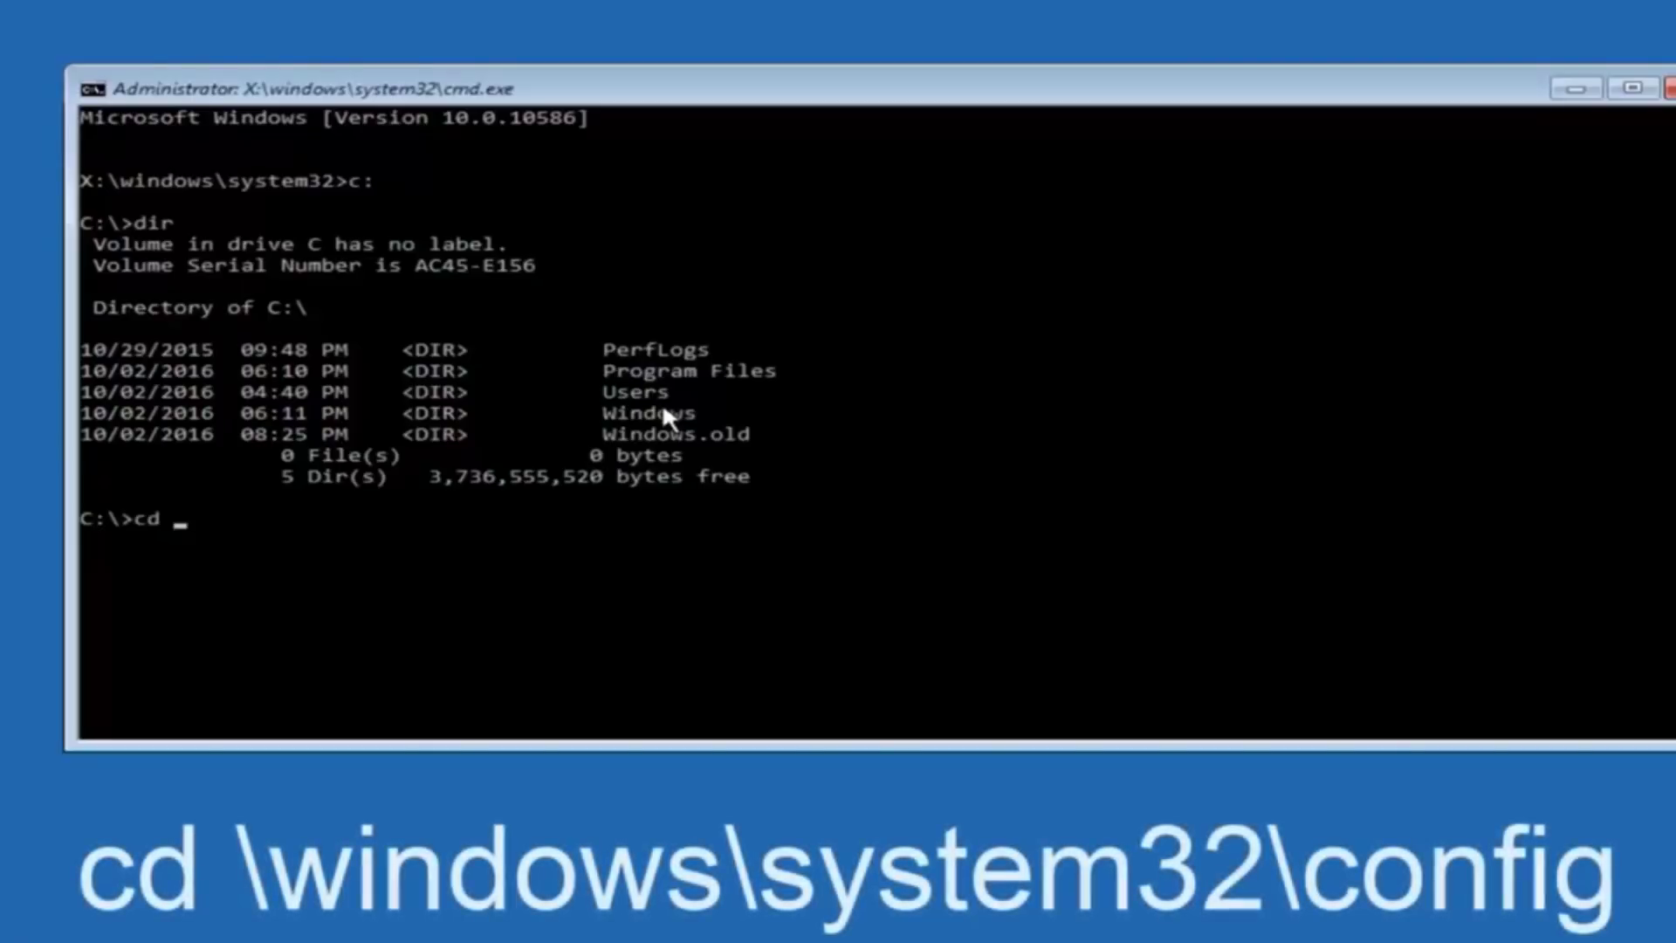
pyautogui.write(' \\windows')
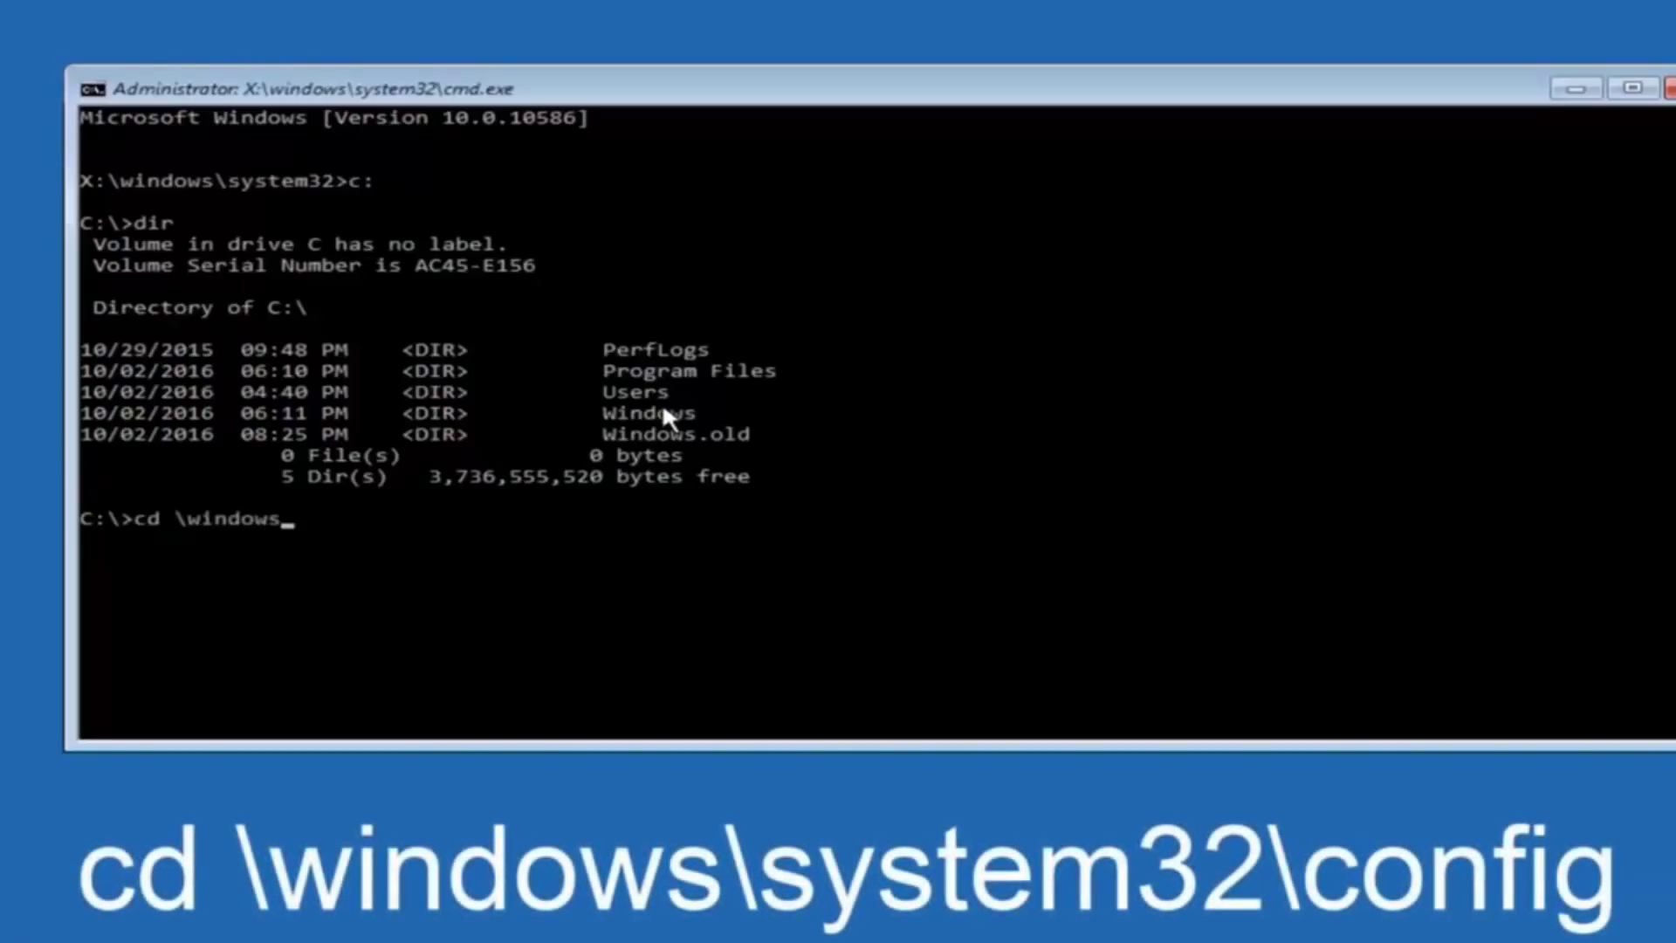
pyautogui.write('\\sys')
pyautogui.write('tem32')
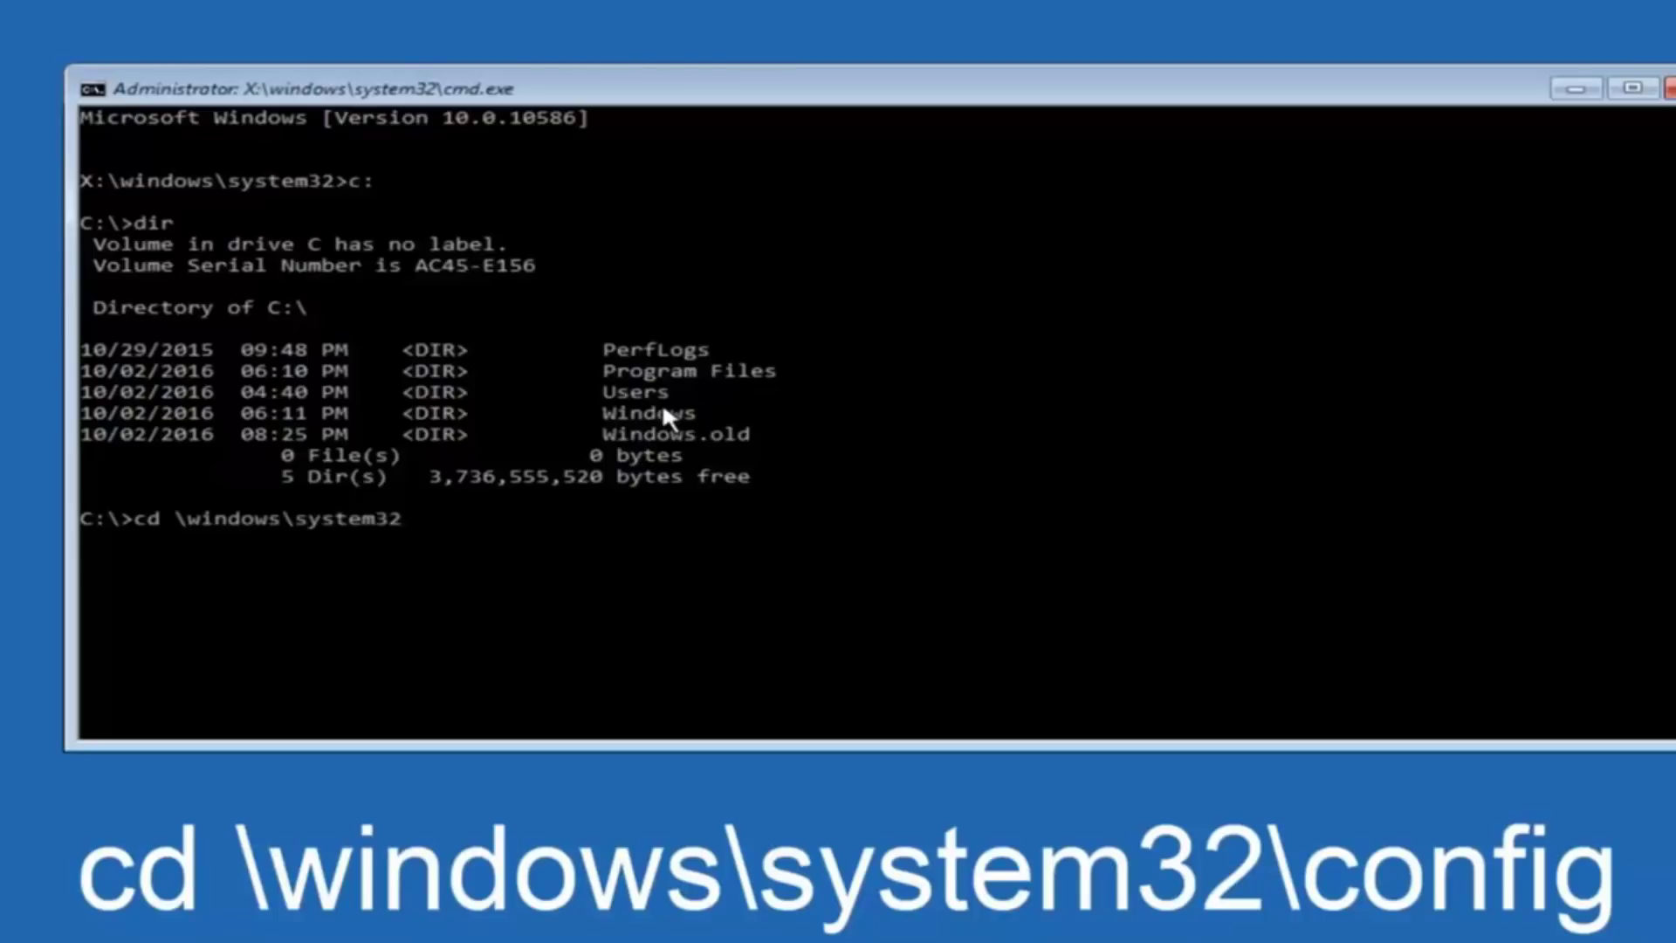
pyautogui.write('\\config')
pyautogui.press('Return')
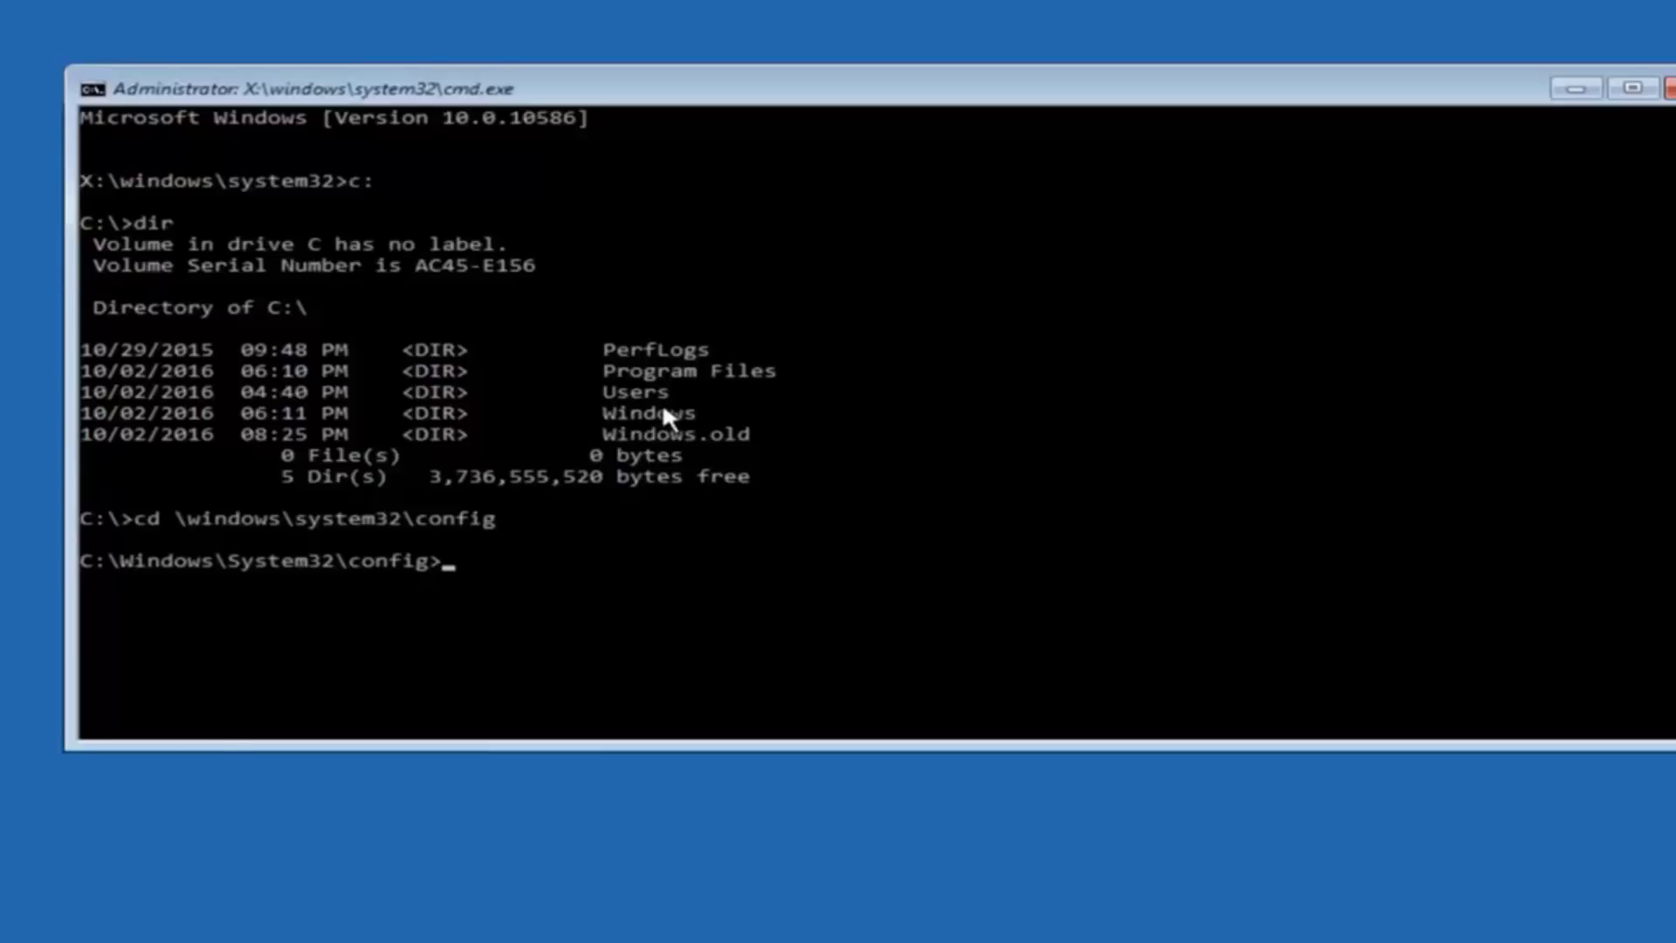
pyautogui.write('md ')
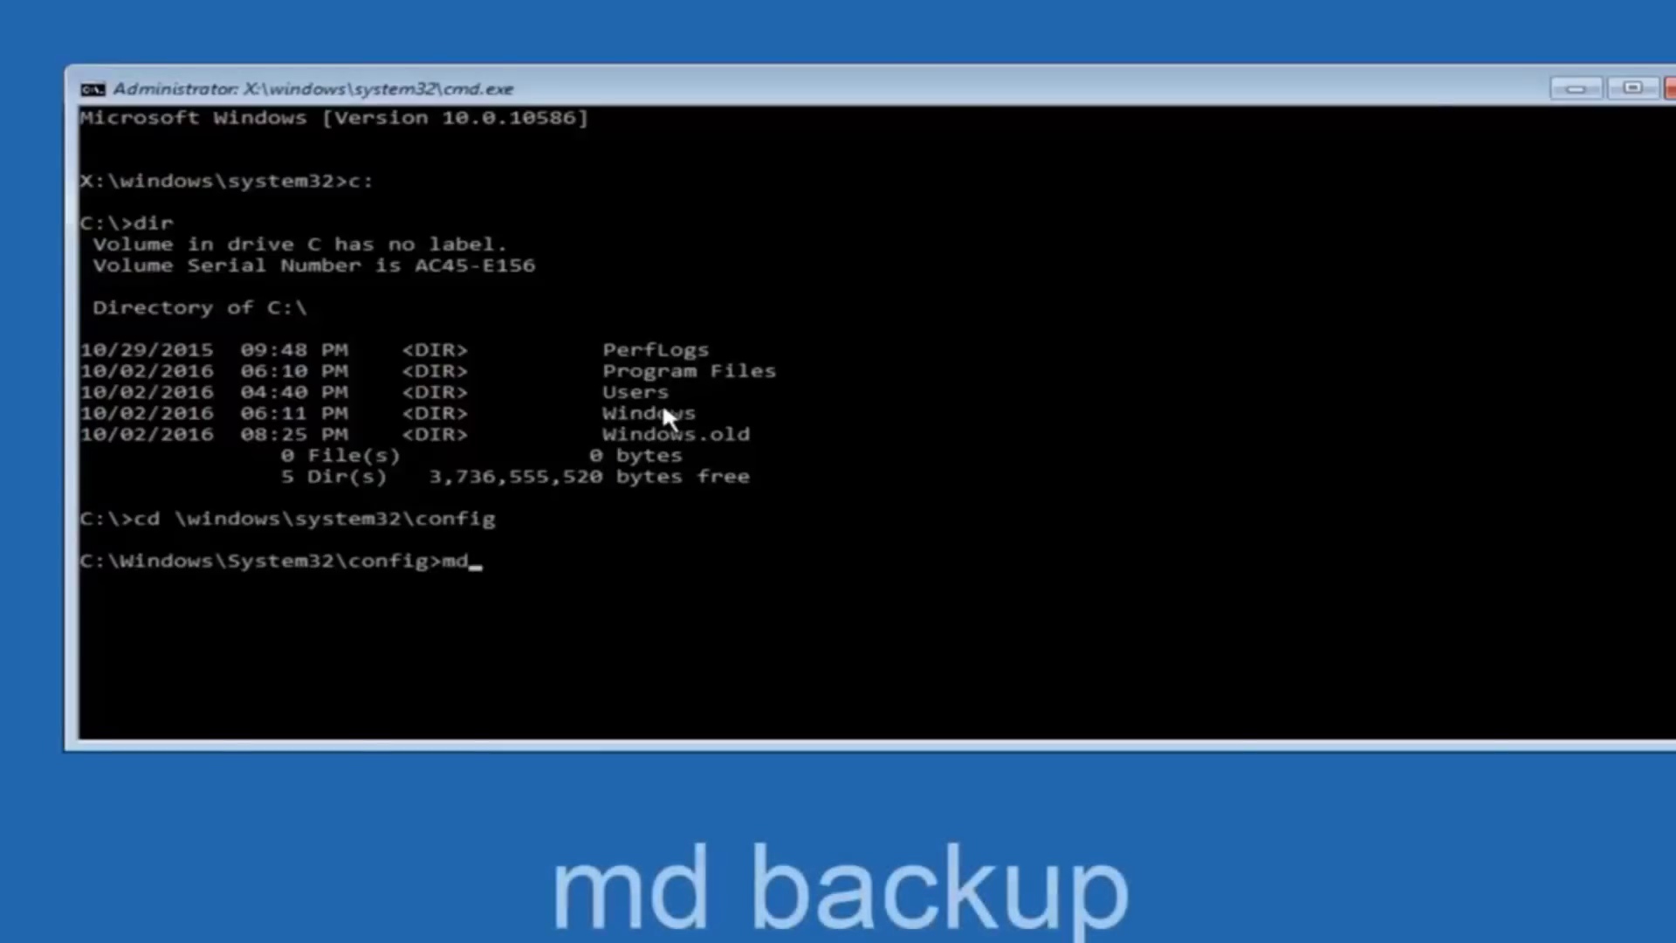
pyautogui.write('back')
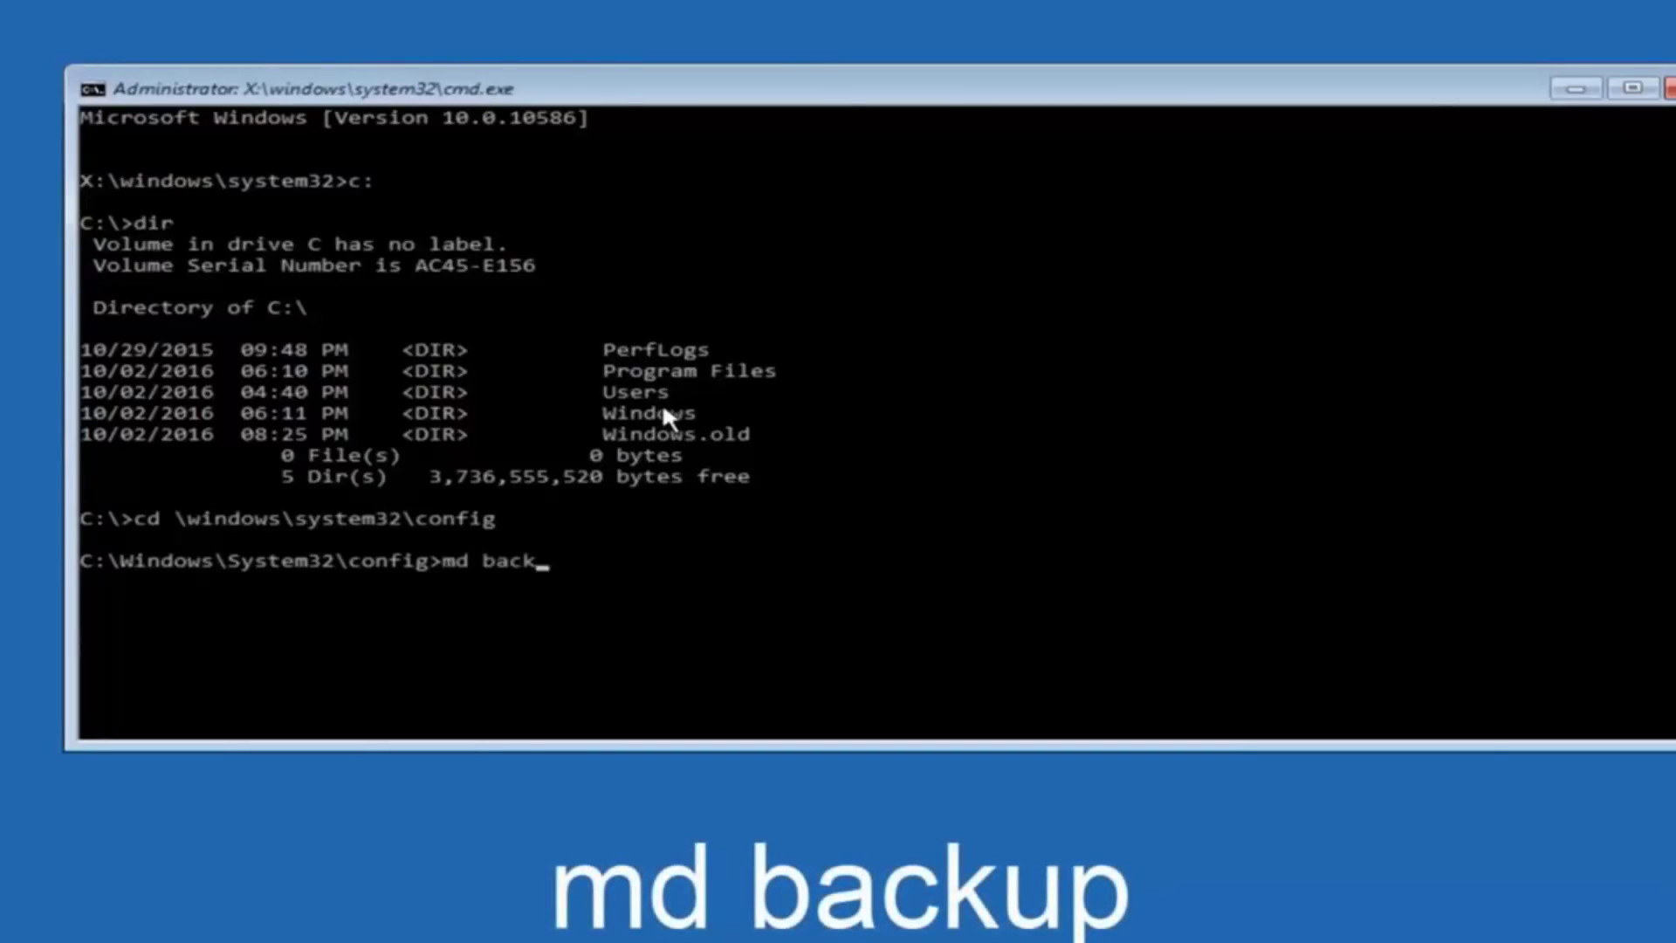
pyautogui.write('up')
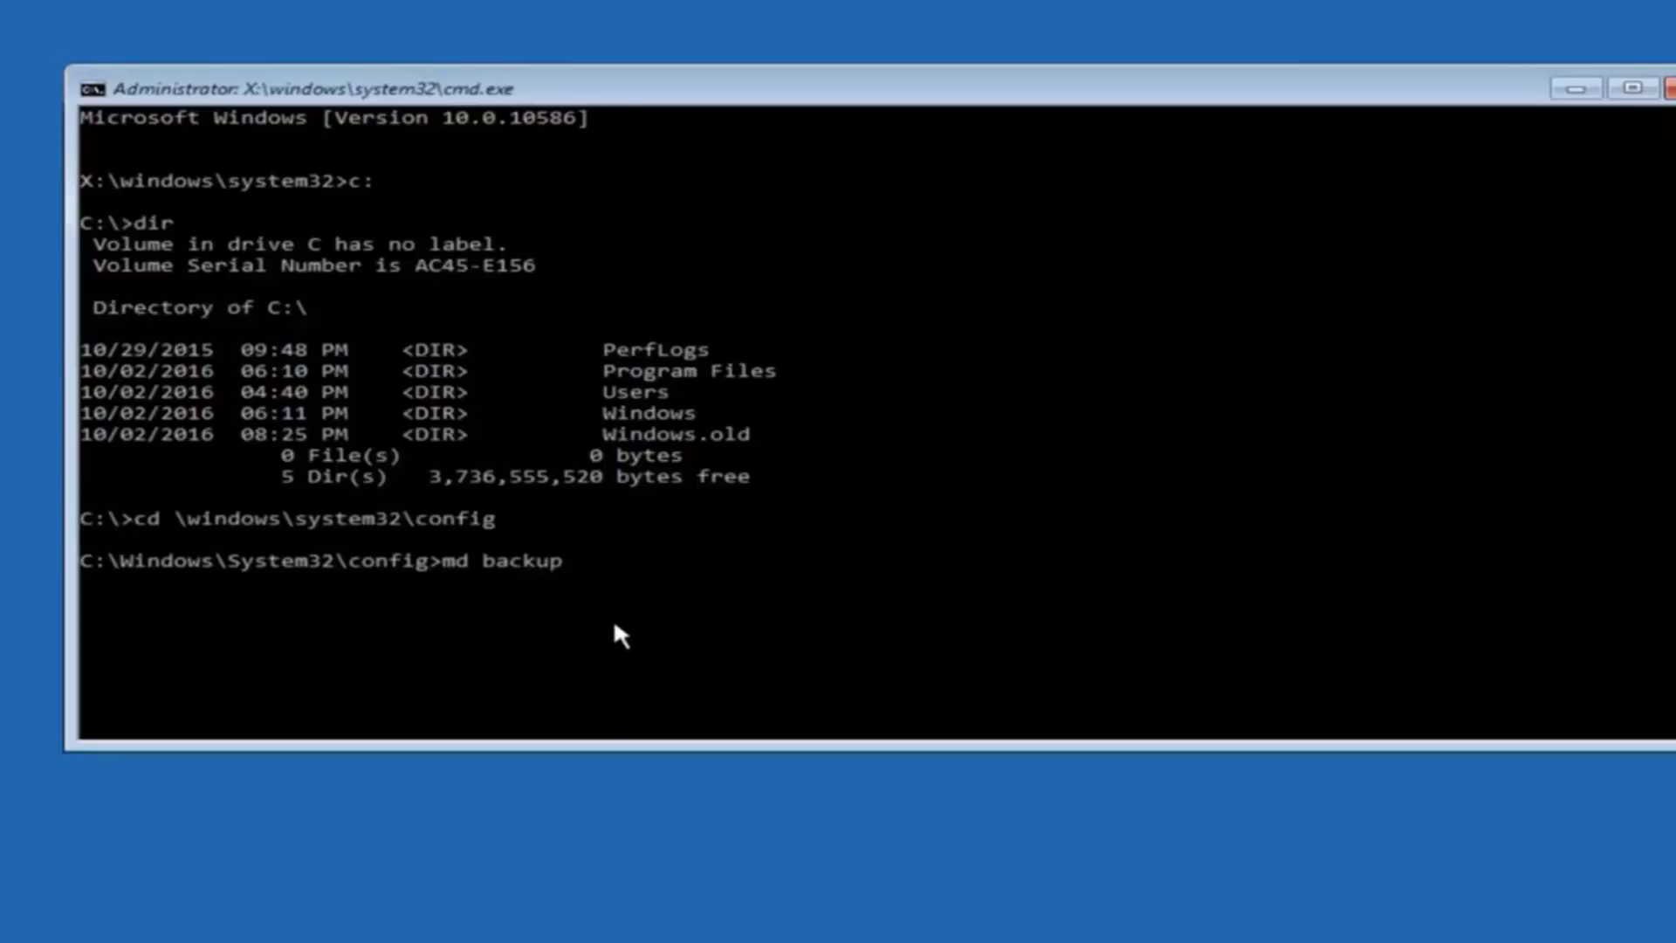
# Run md backup to create a backup folder inside the config directory.
pyautogui.press('Return')
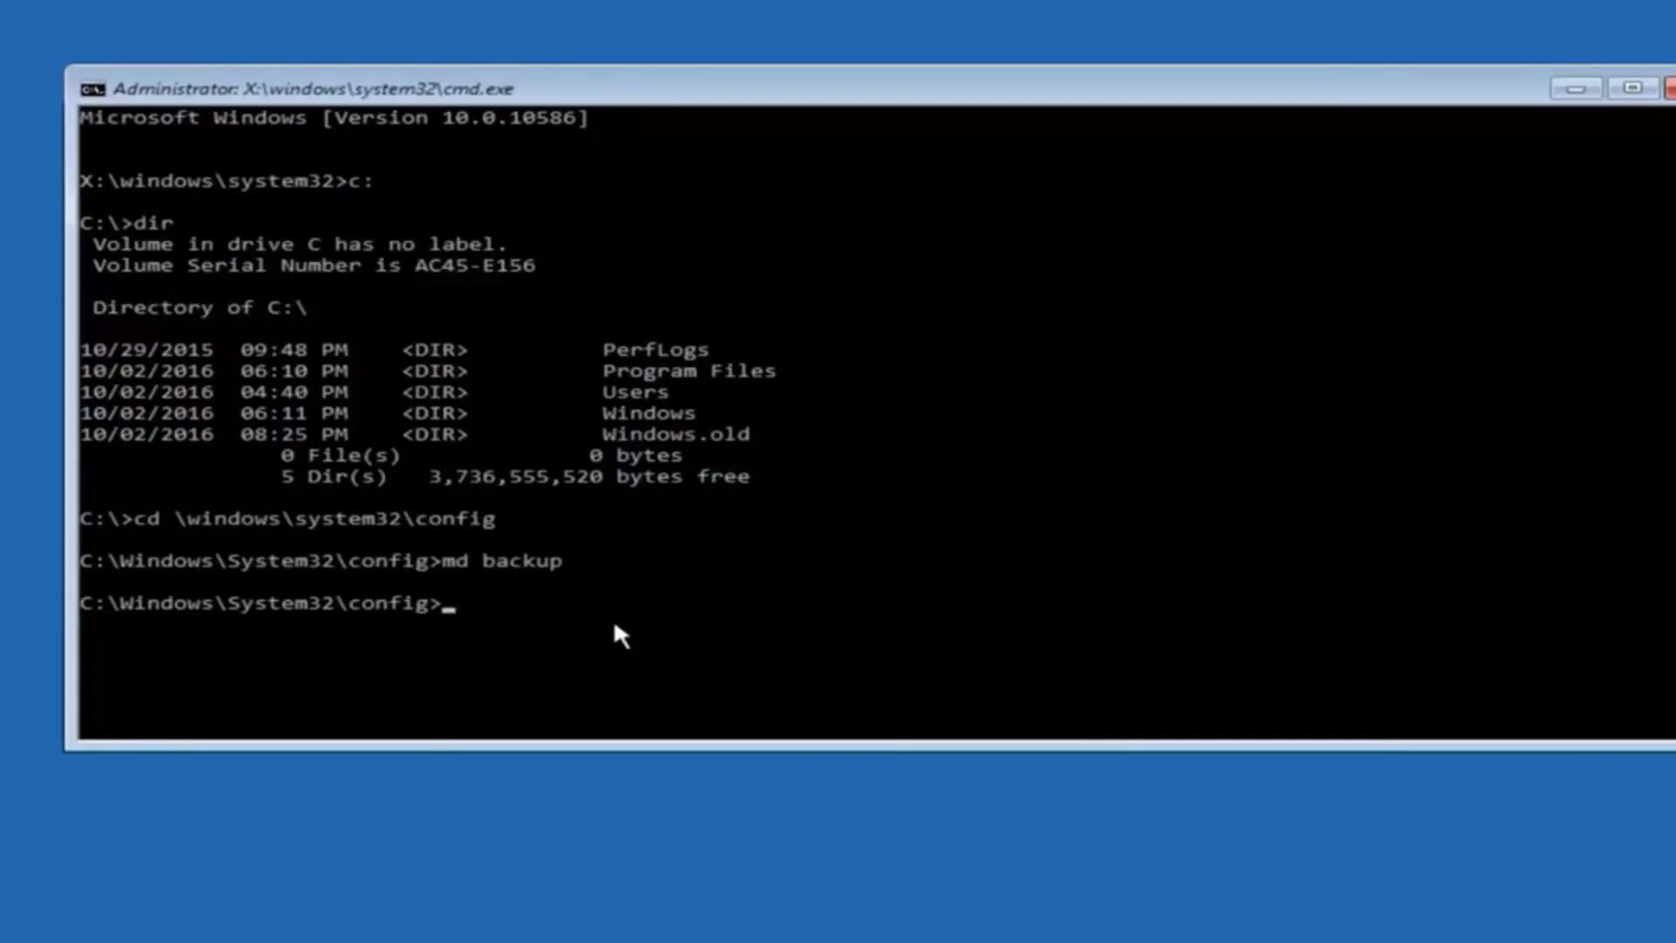
pyautogui.write('c')
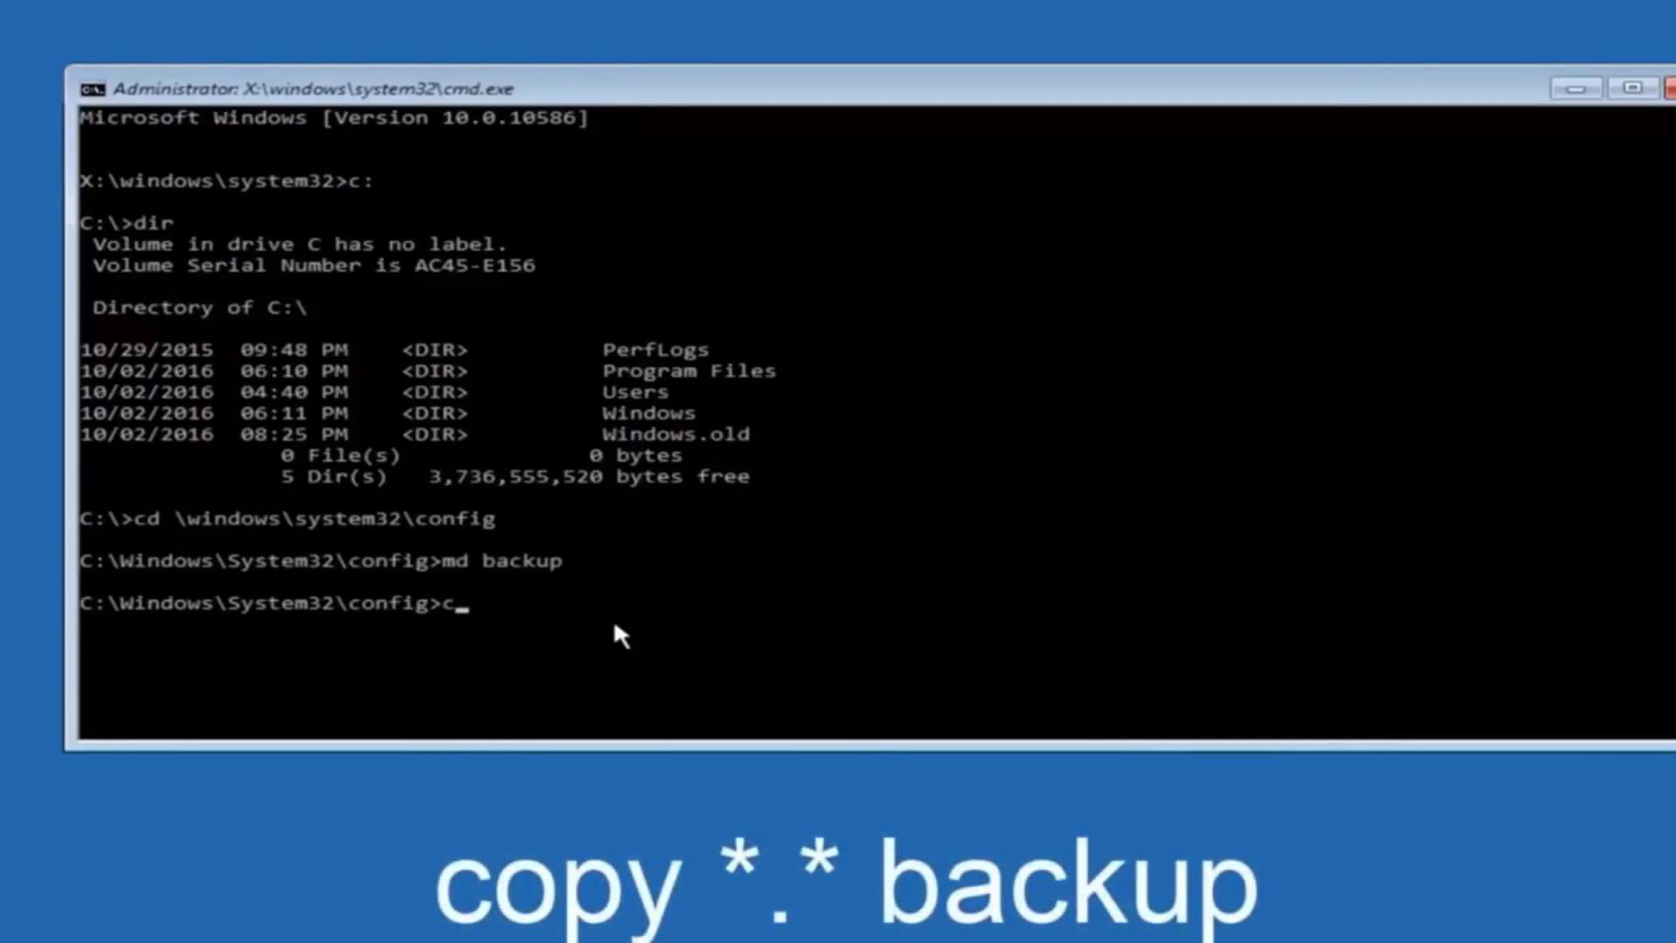
pyautogui.write('opy')
pyautogui.write(' *')
pyautogui.write('.')
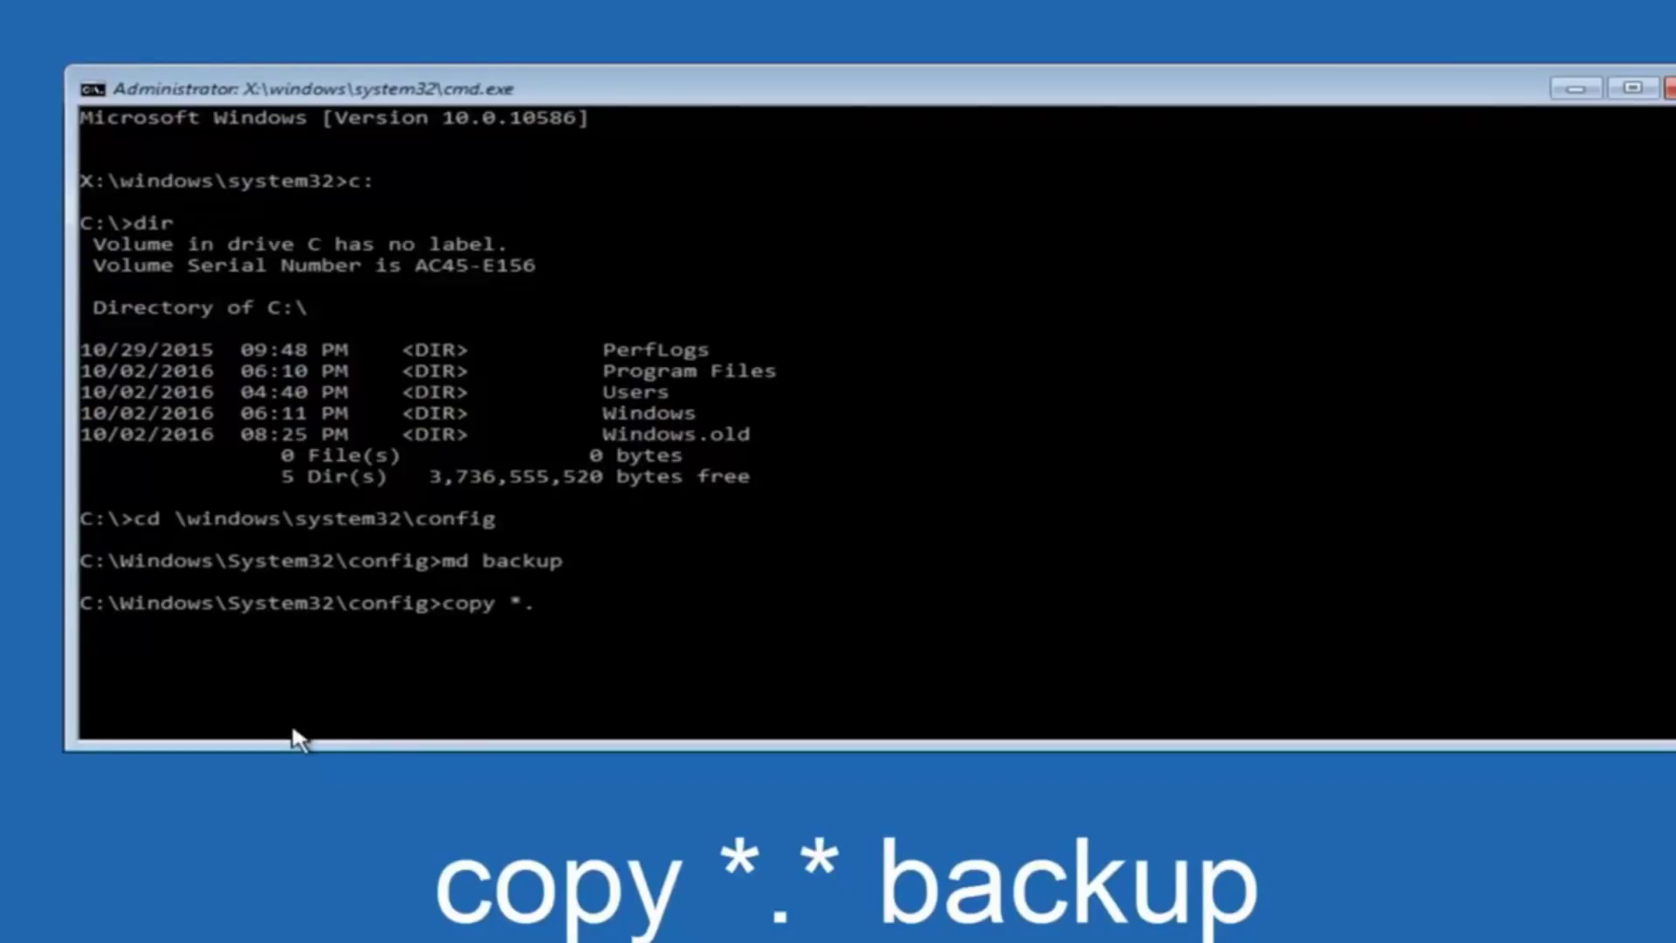
pyautogui.write('*')
pyautogui.write(' back')
pyautogui.write('up')
# Run copy *.* backup to copy the ten registry files into the backup folder.
pyautogui.press('Return')
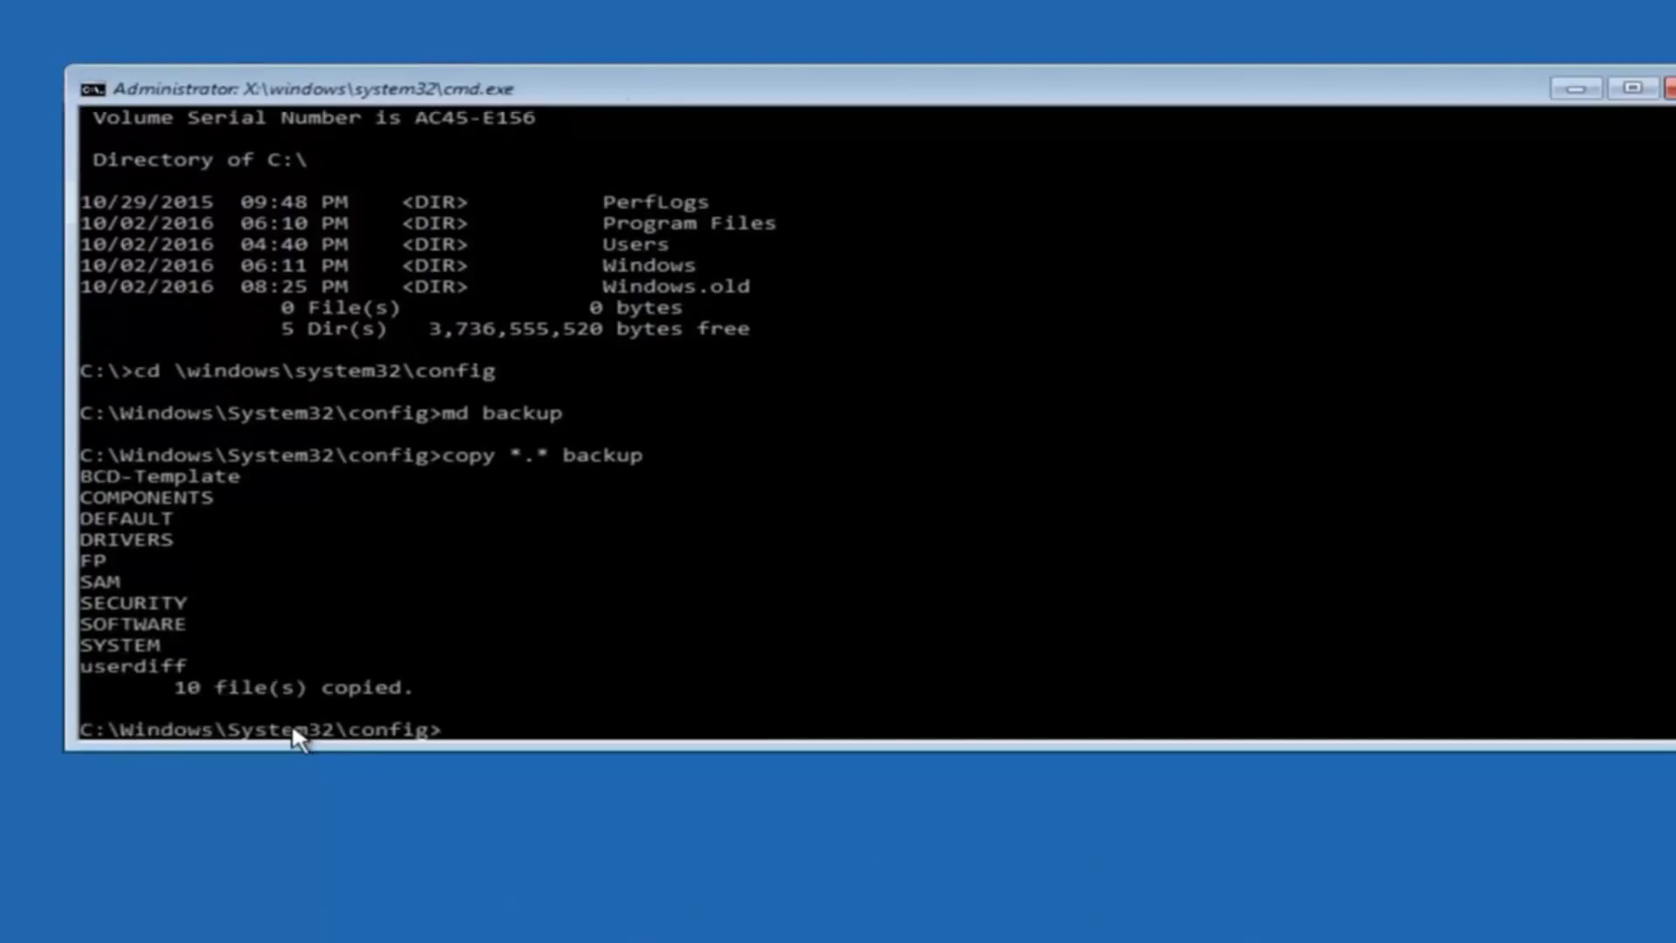
pyautogui.write('cd')
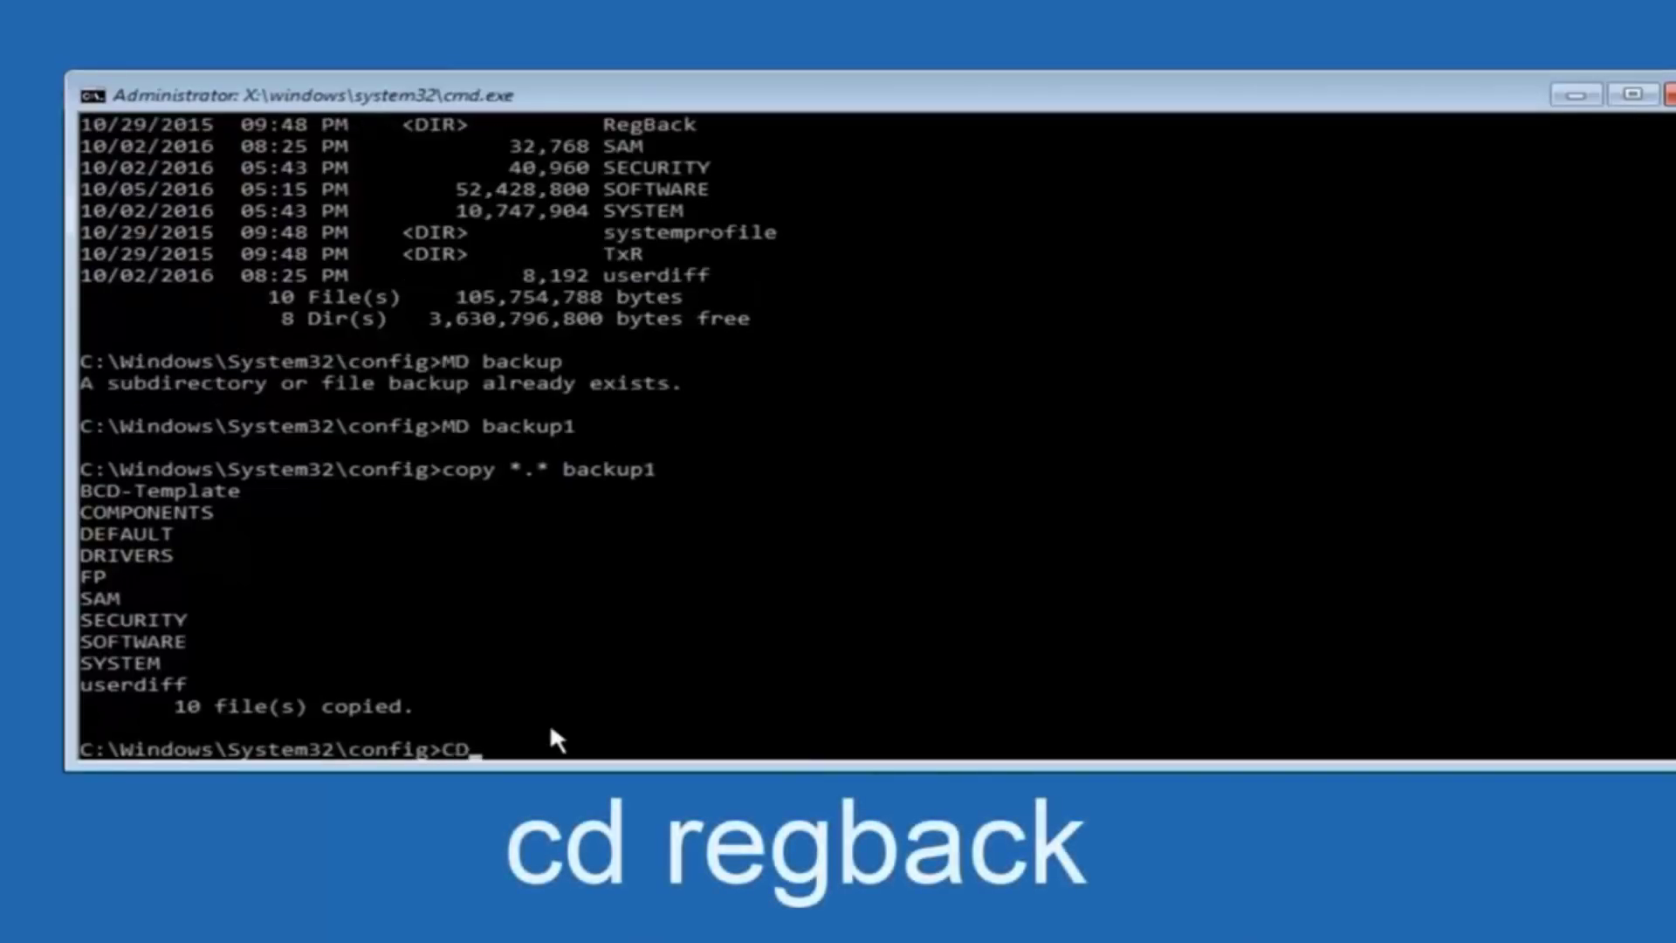
pyautogui.write(' reg')
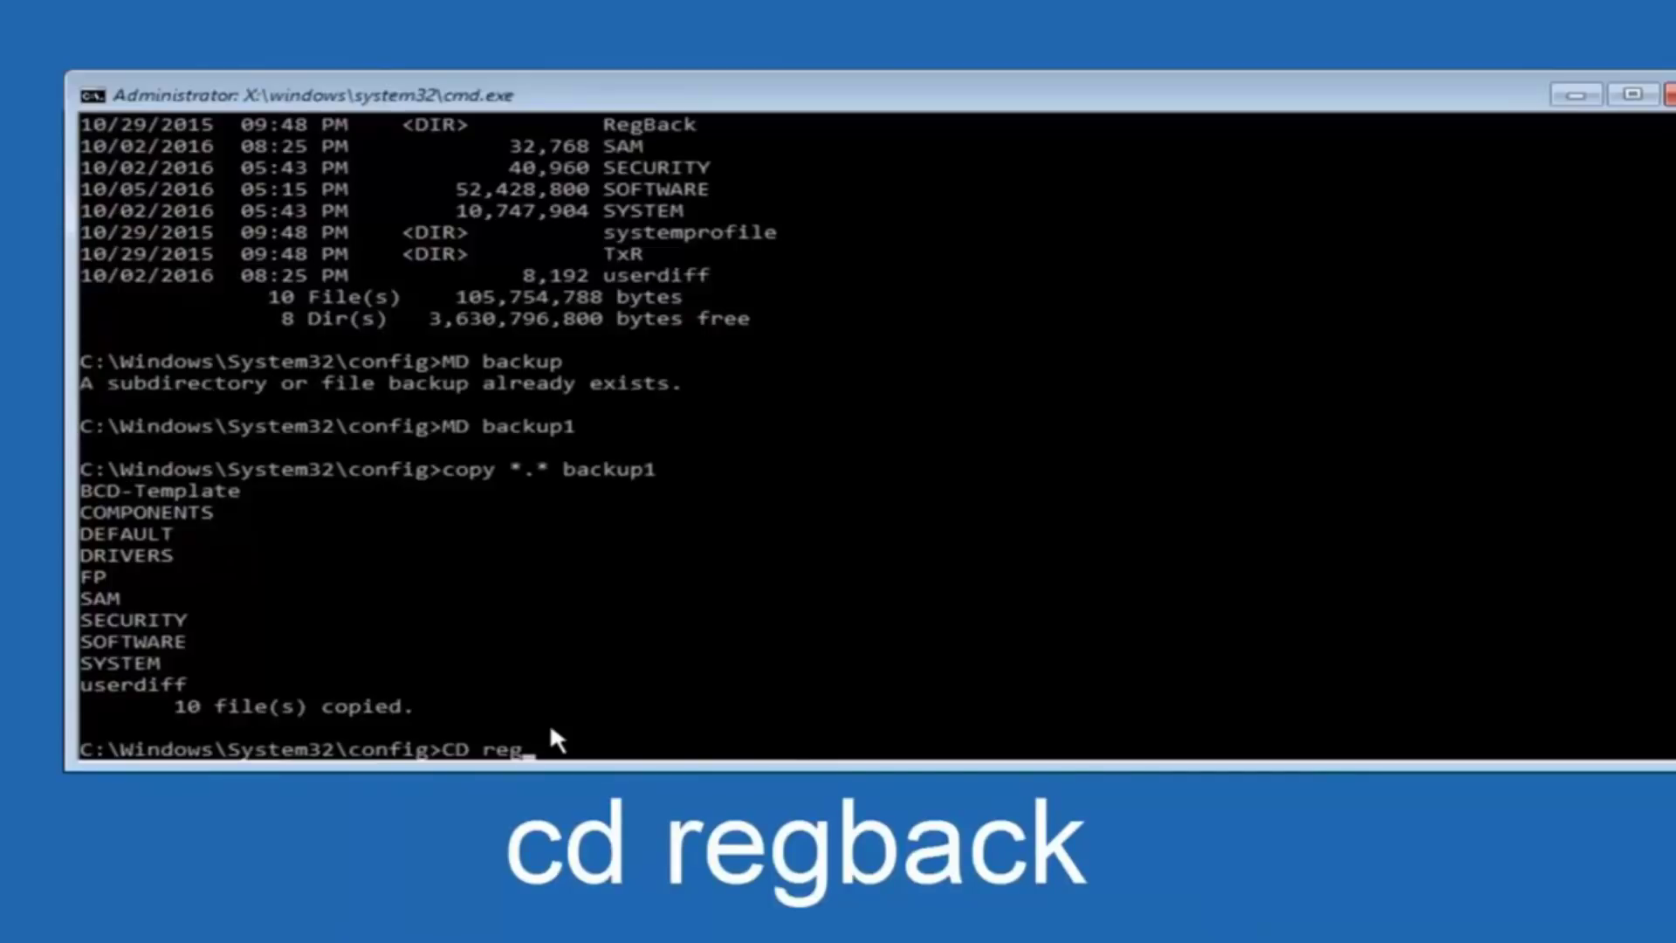
pyautogui.write('back')
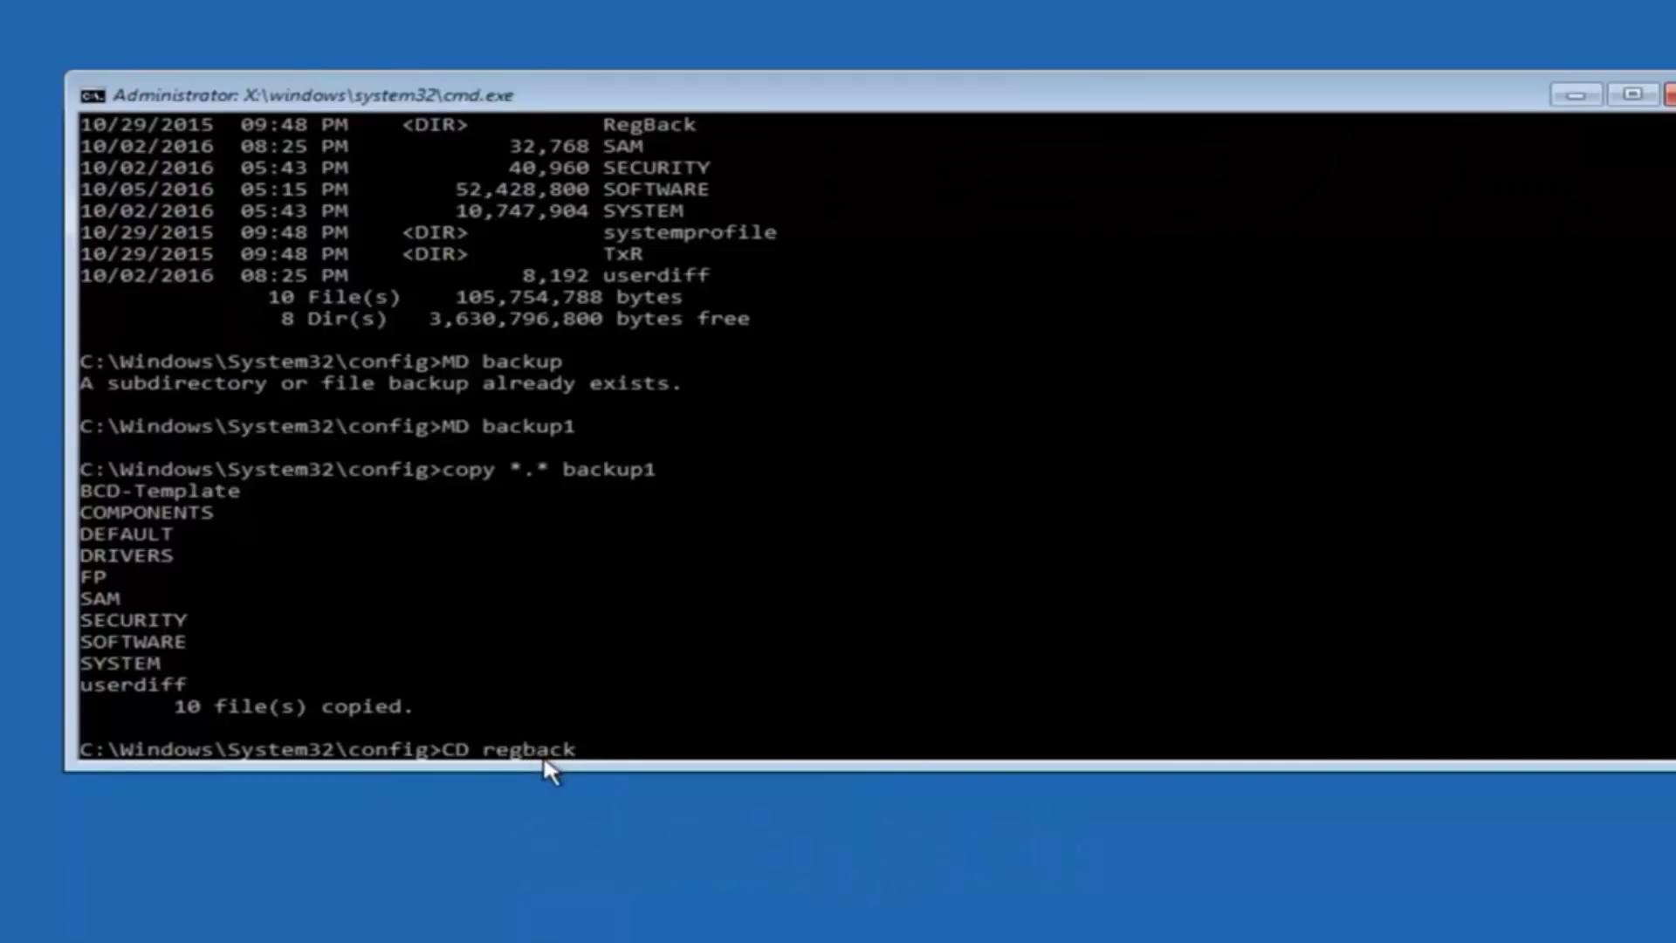
# Run cd regback and dir to list the DEFAULT, SAM, SECURITY, SOFTWARE and SYSTEM files.
pyautogui.press('Return')
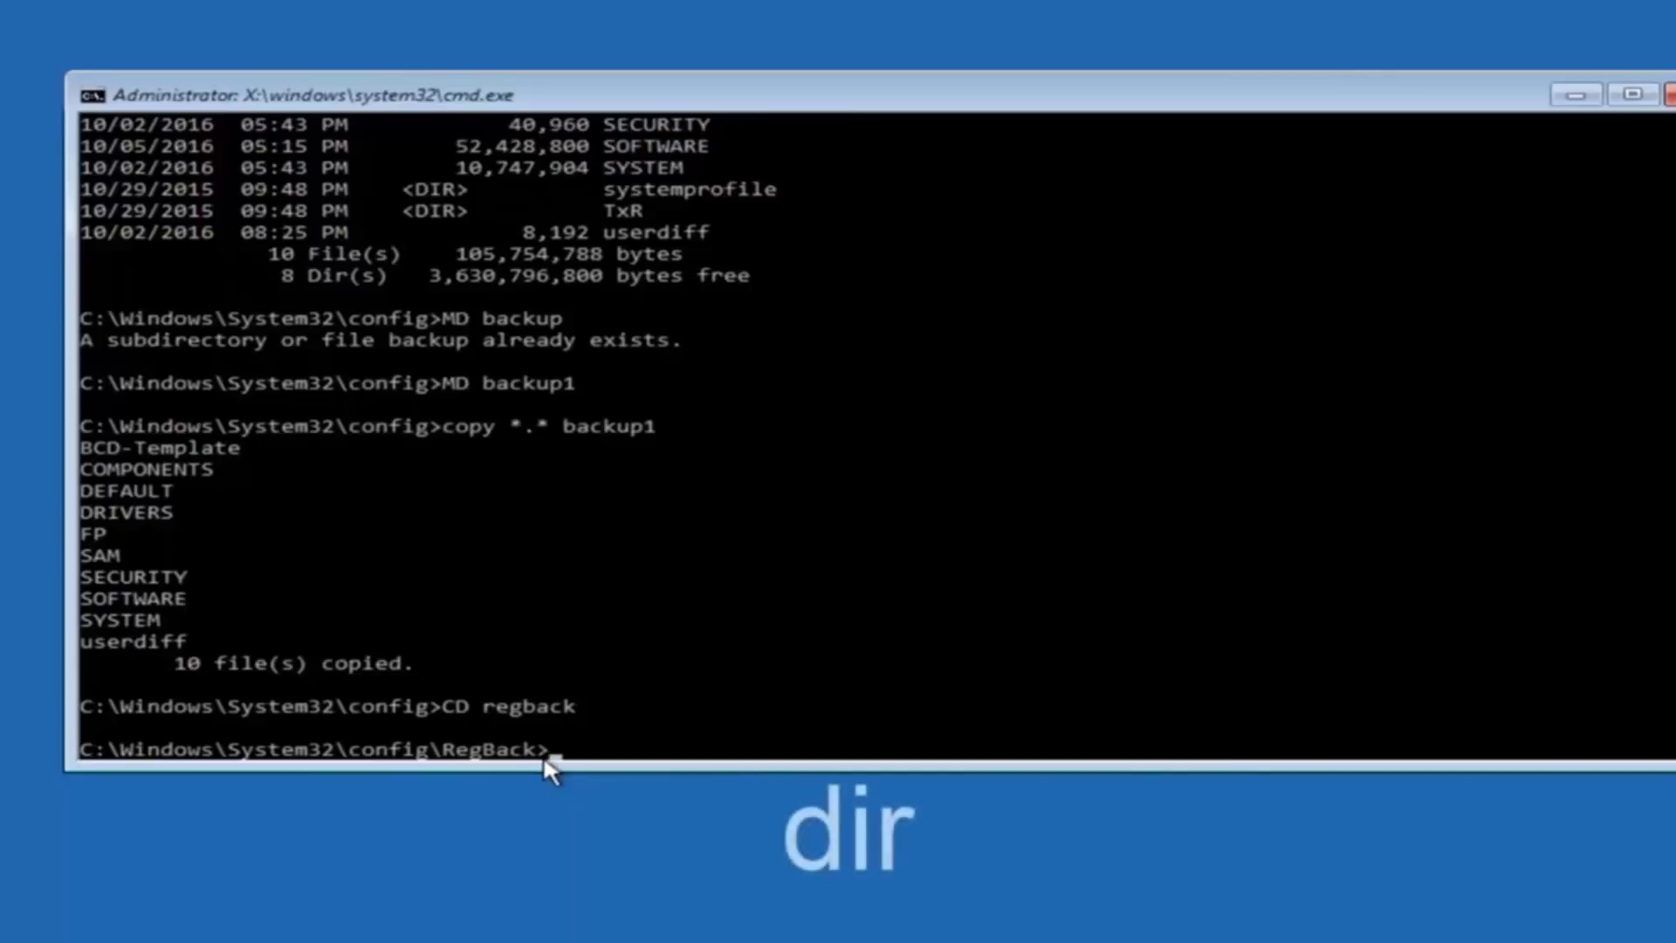
pyautogui.write('dir')
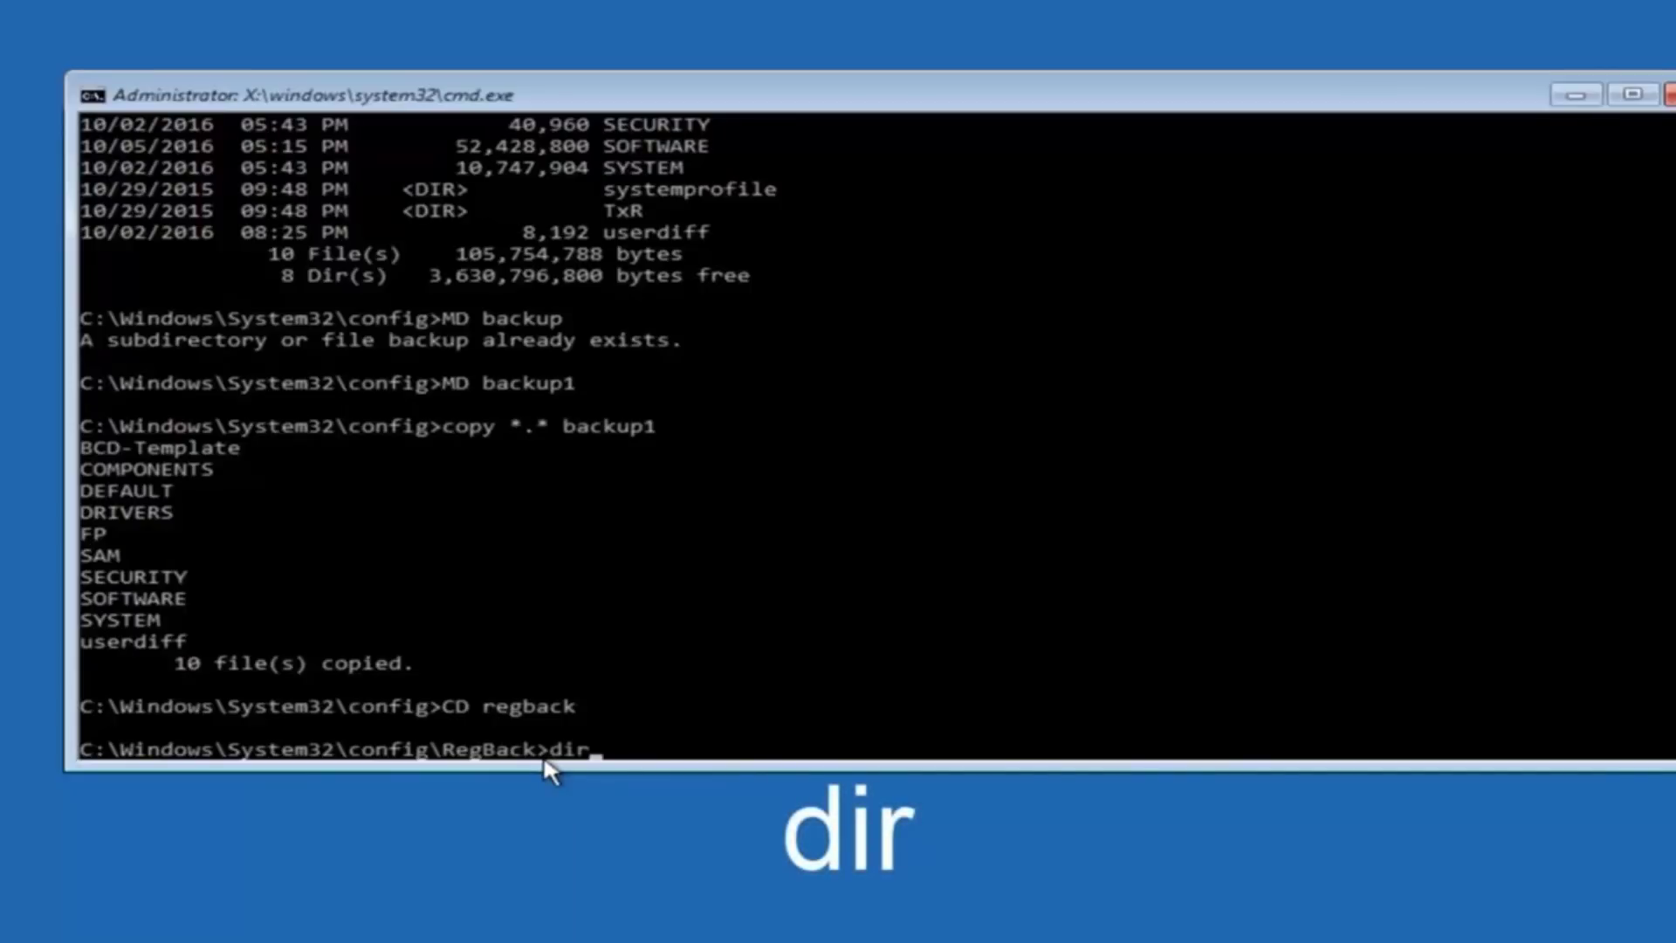
pyautogui.press('Return')
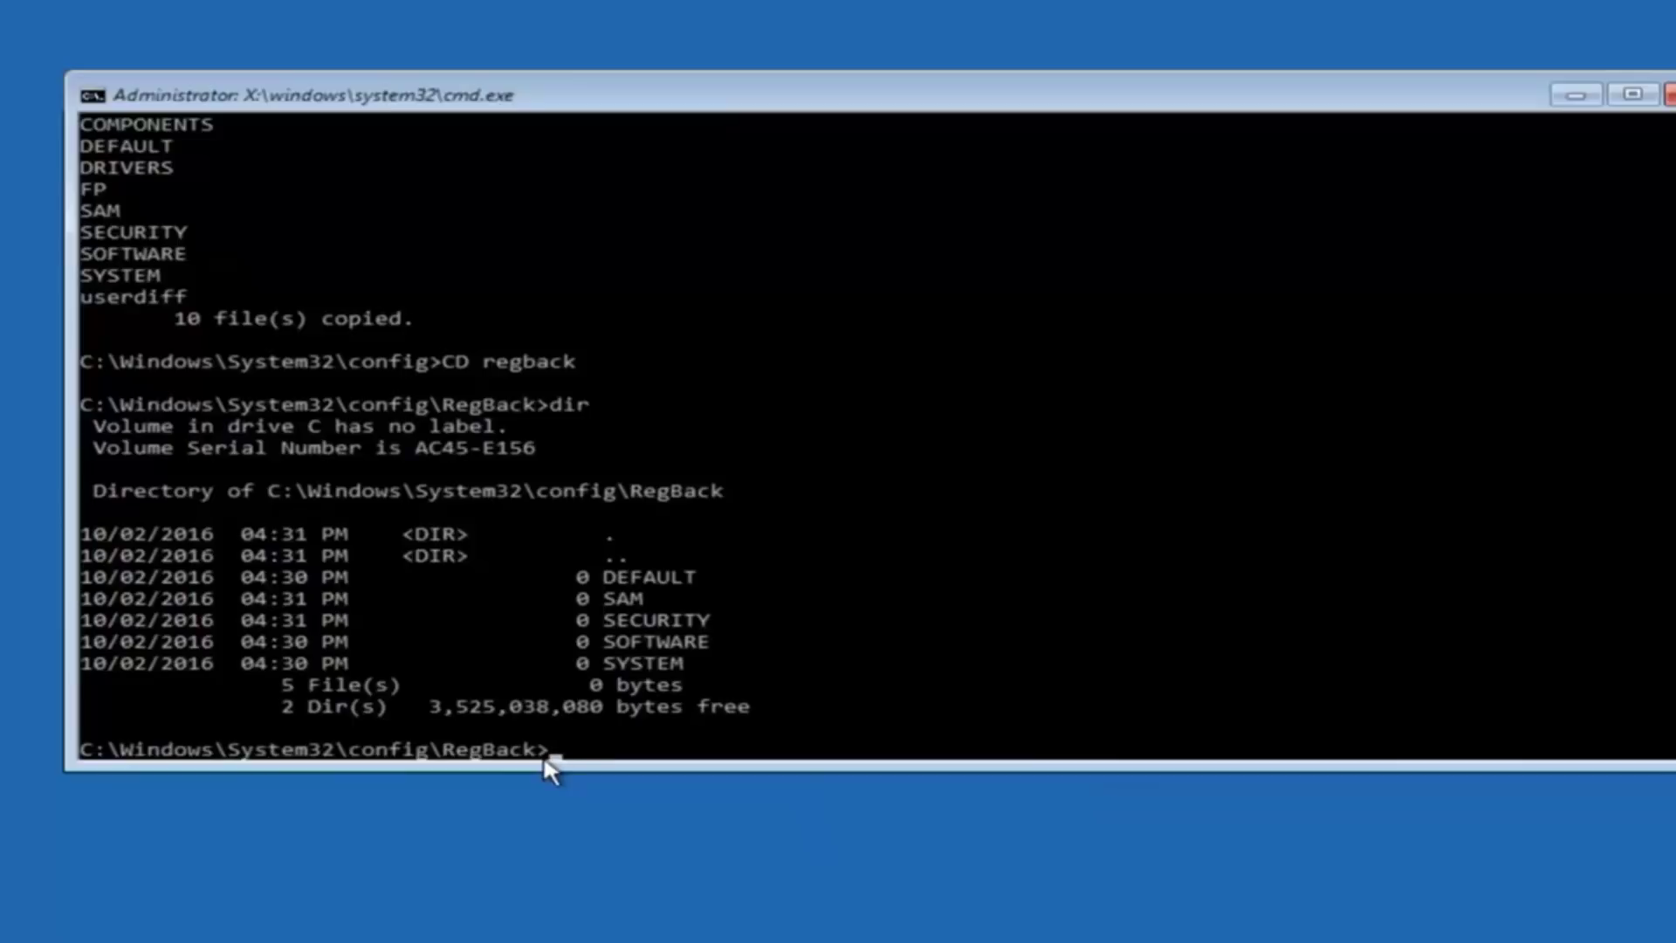
pyautogui.write('co')
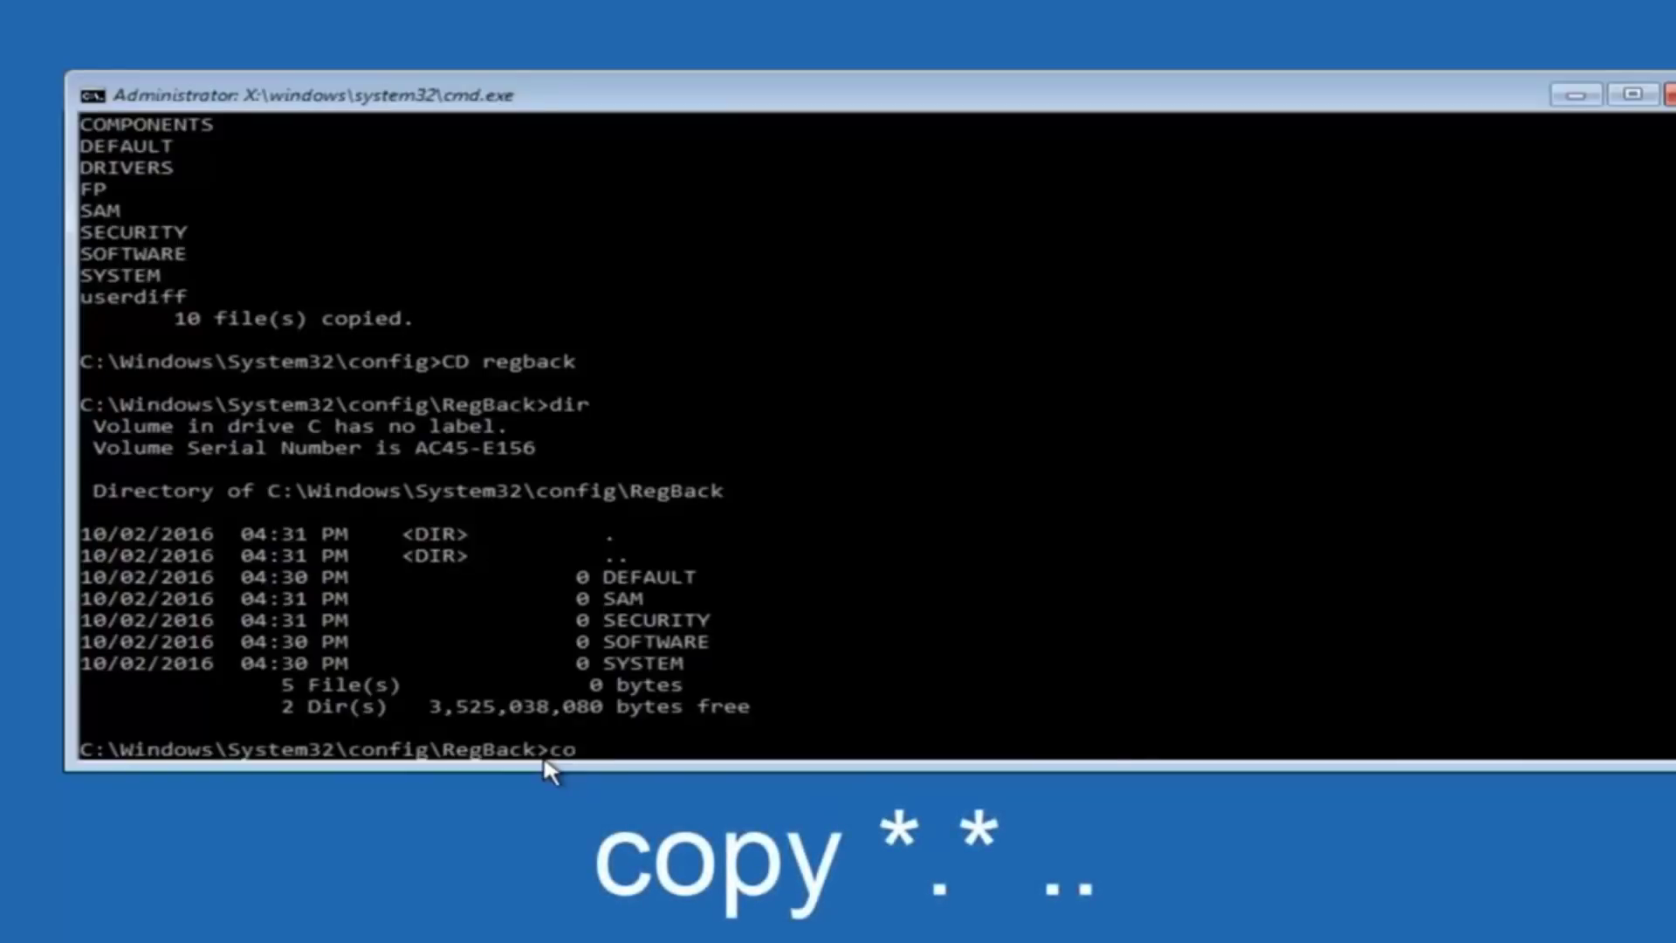
pyautogui.write('py')
# Copy all RegBack hives (DEFAULT, SAM, SECURITY, SOFTWARE, SYSTEM) over config with copy *.* .., answering A to overwrite all.
pyautogui.click(625, 752)
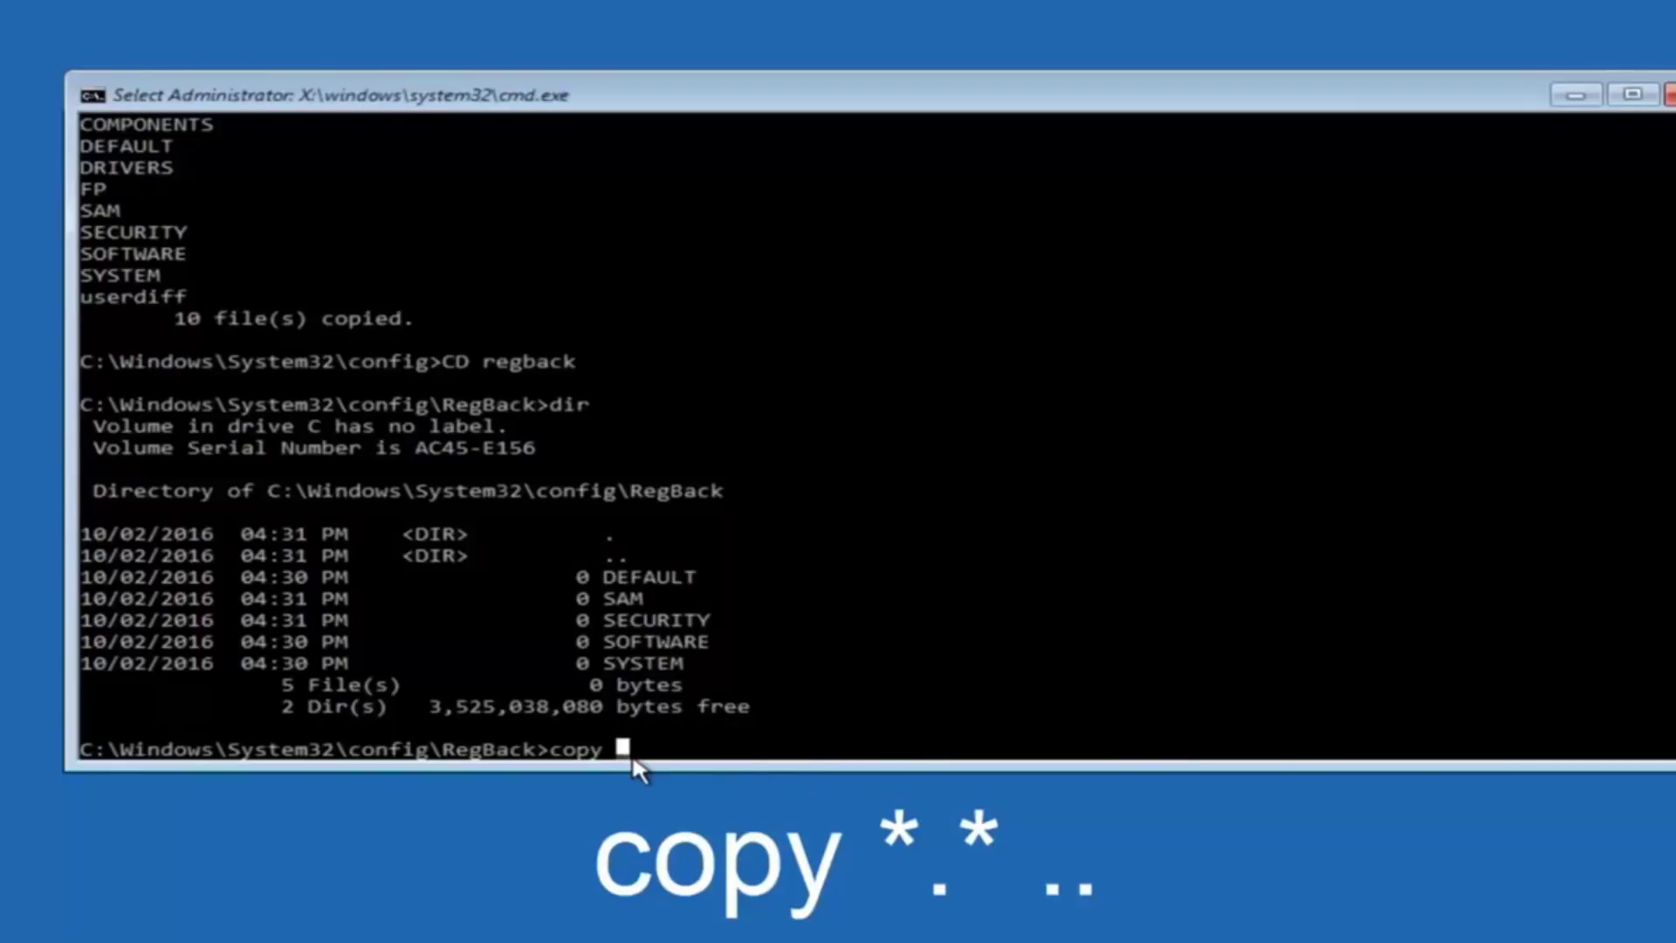
pyautogui.write('*')
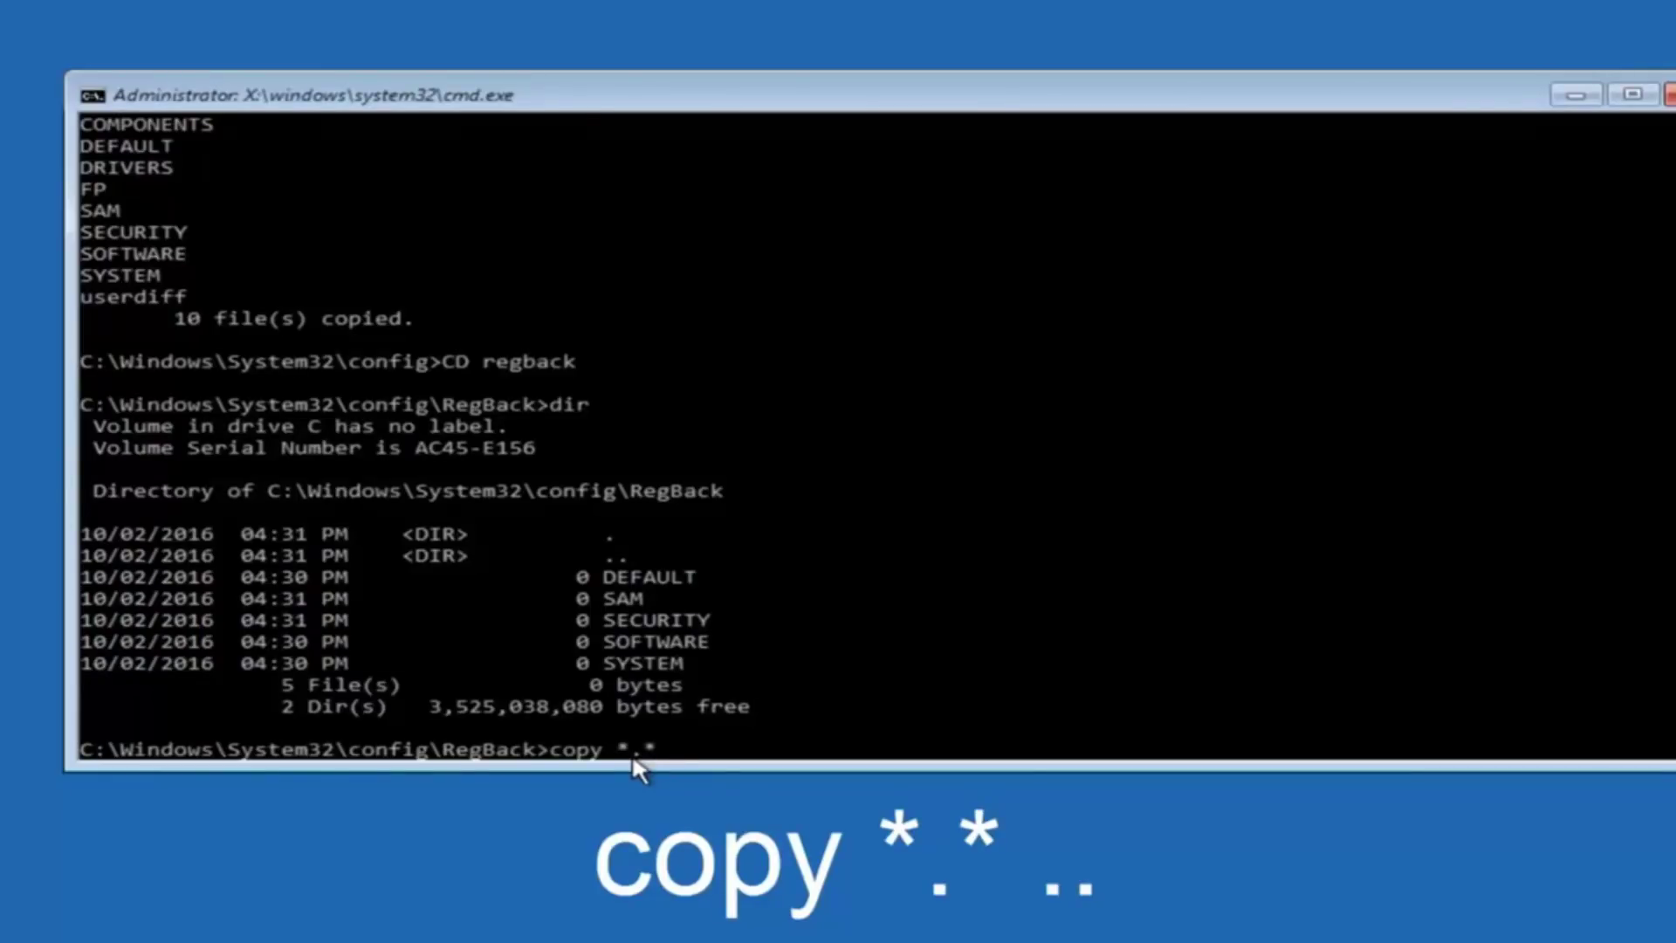
pyautogui.write(' ..')
pyautogui.press('Return')
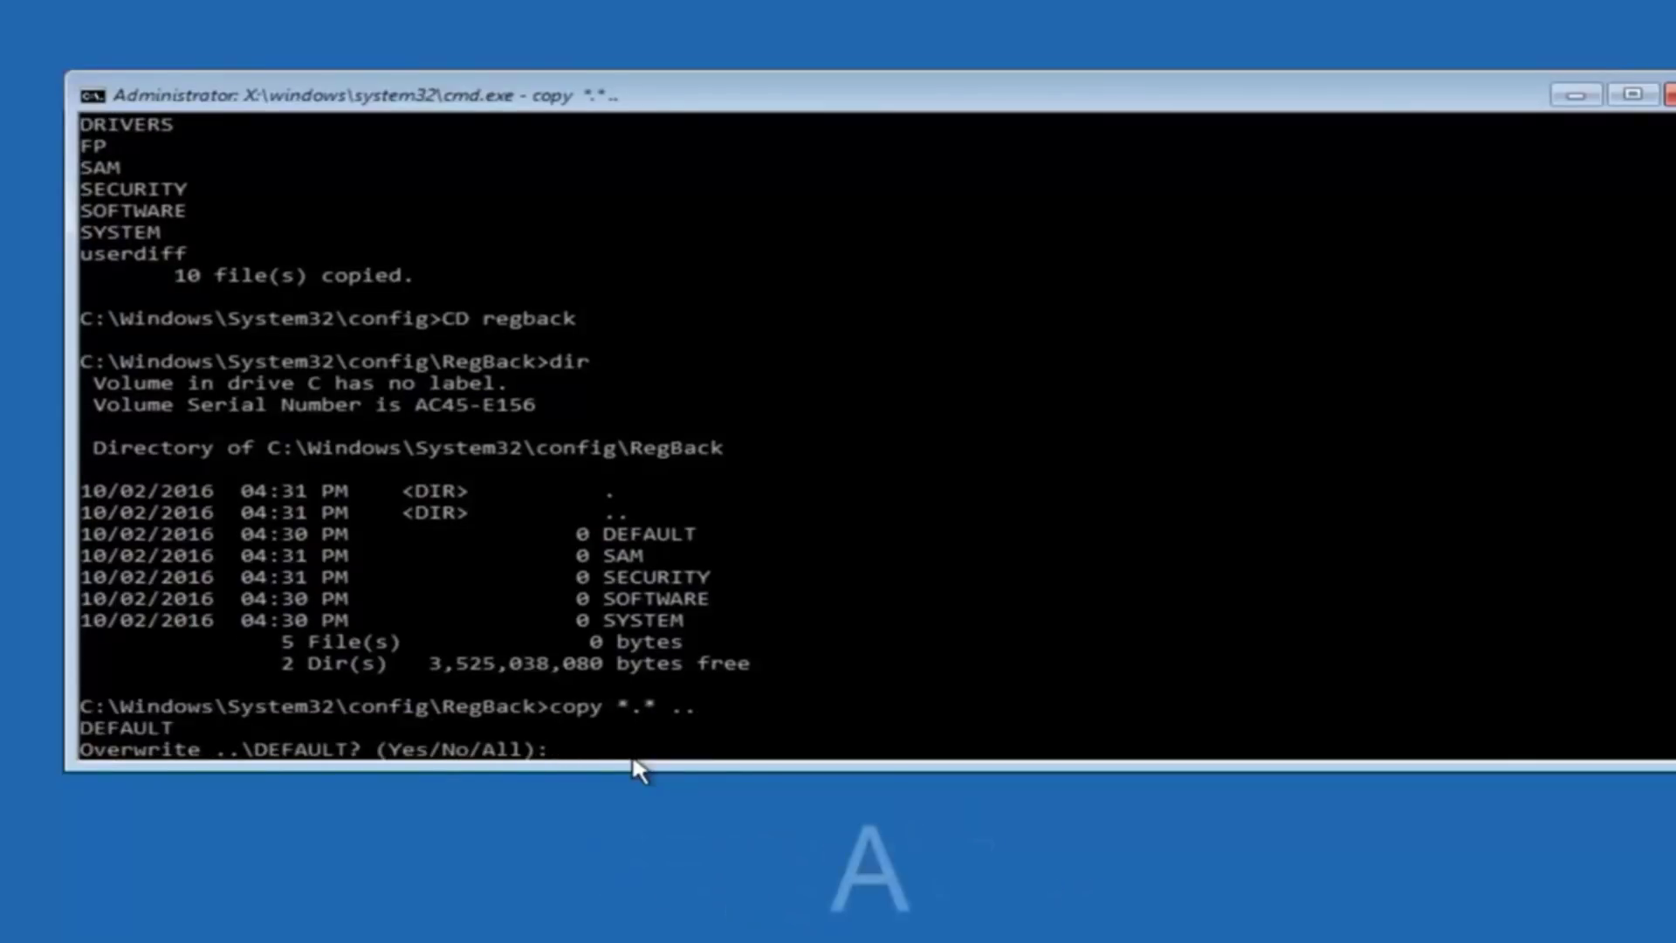
pyautogui.write('A')
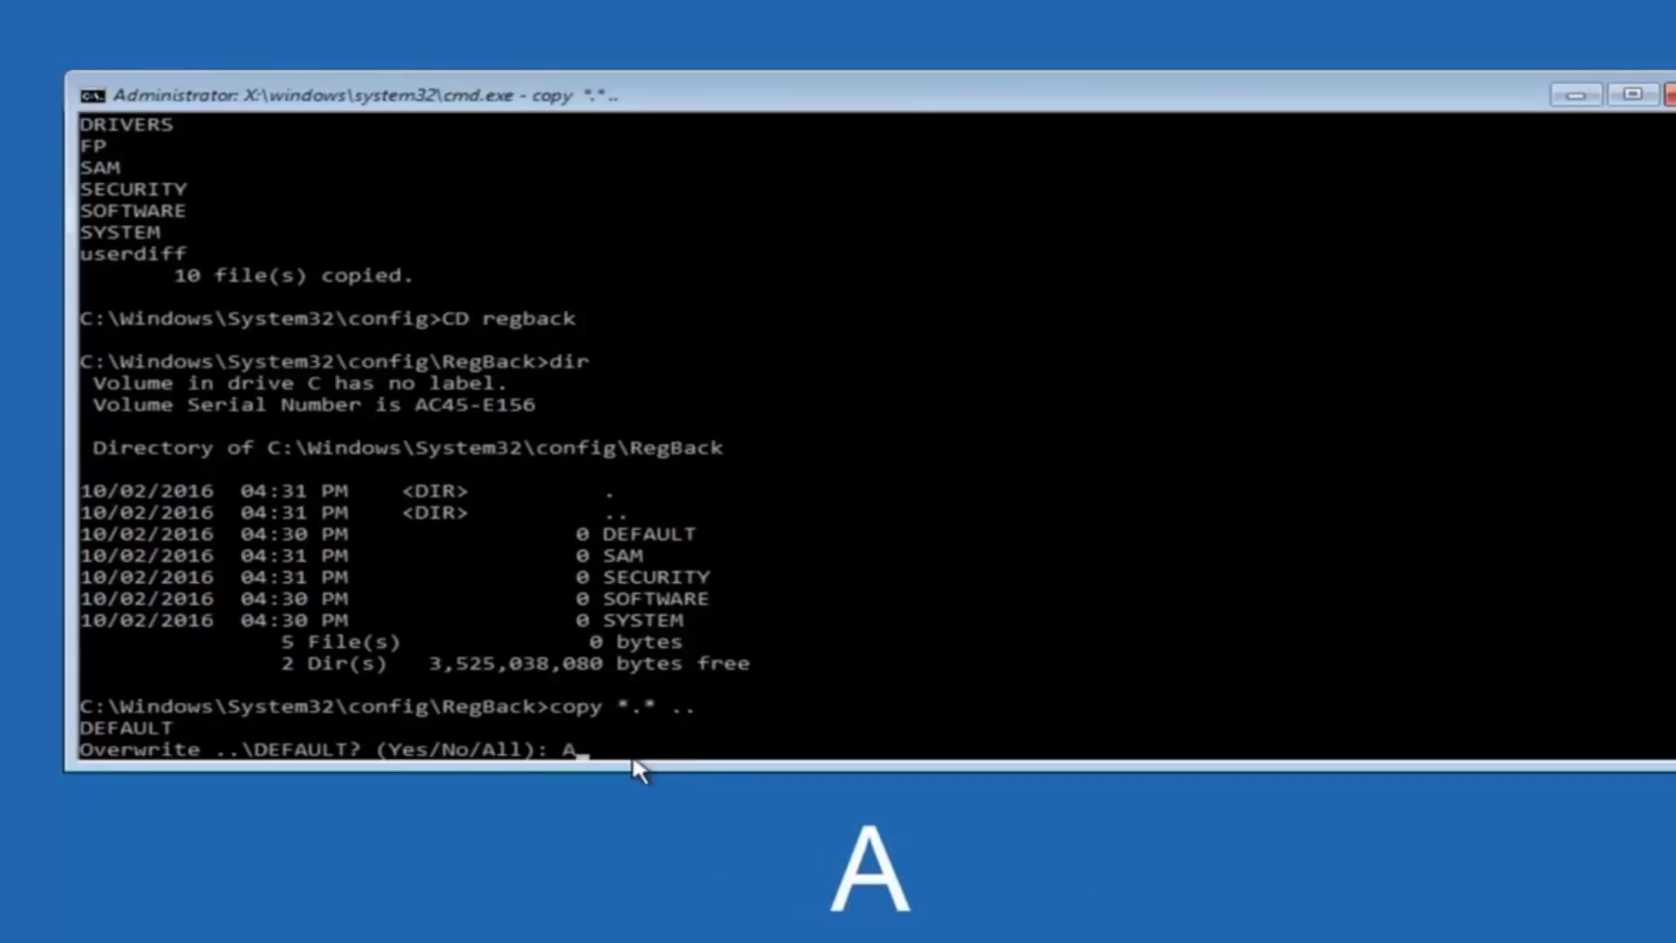
pyautogui.press('Return')
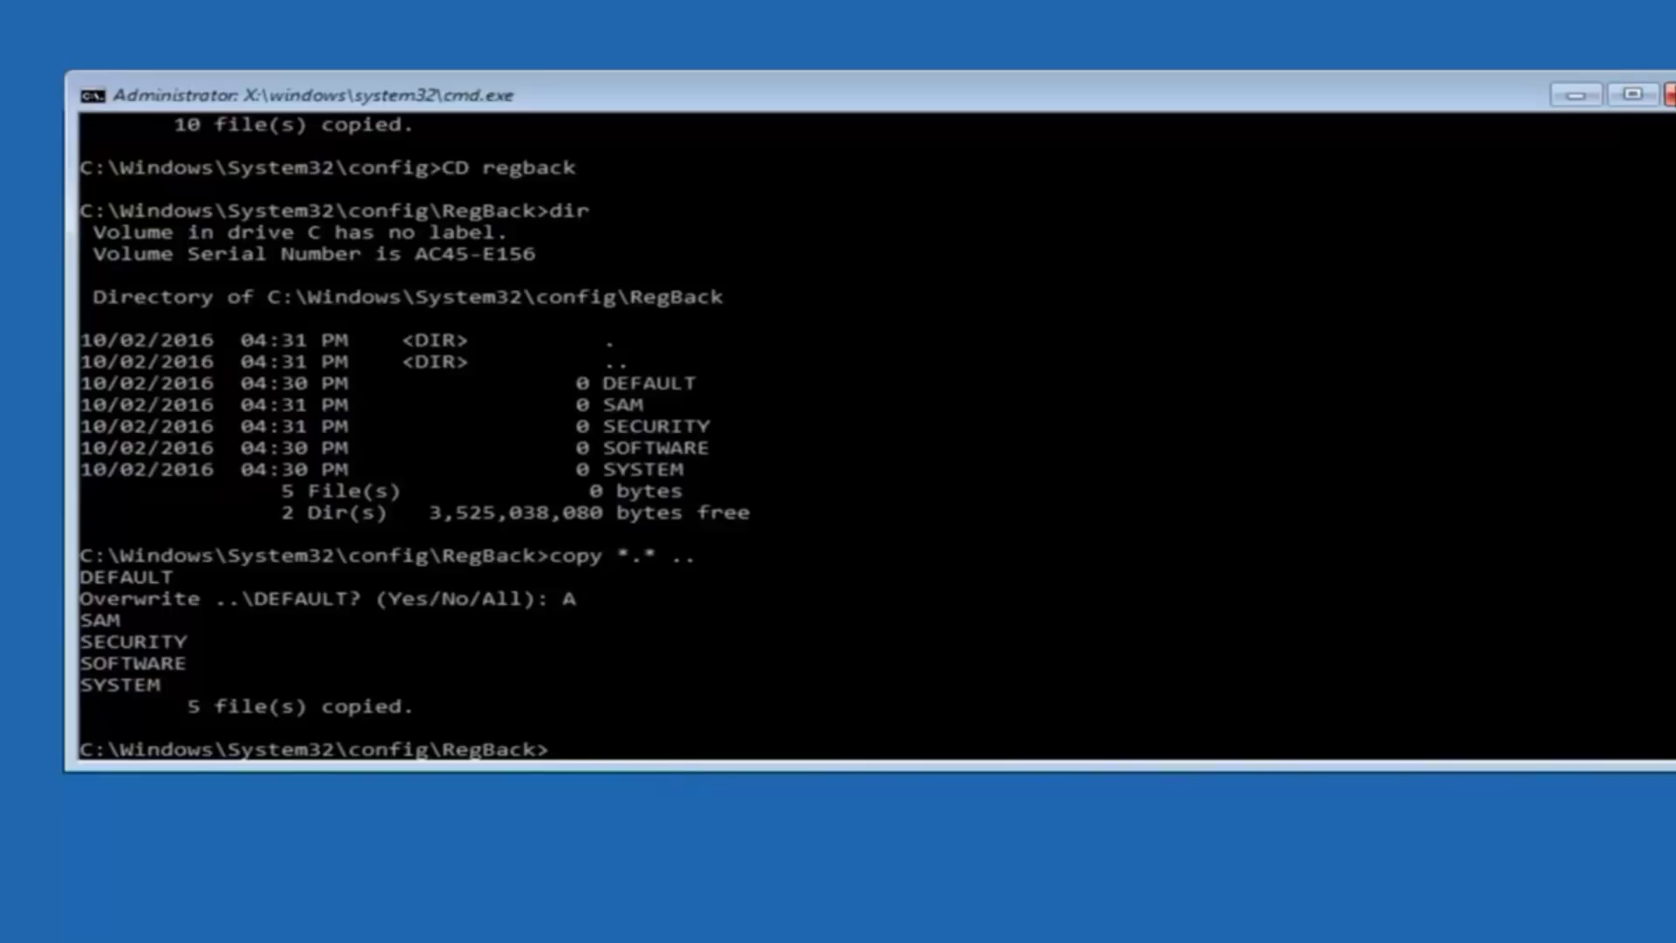
# Close the Command Prompt window to return to the Choose an option recovery screen.
pyautogui.click(1668, 94)
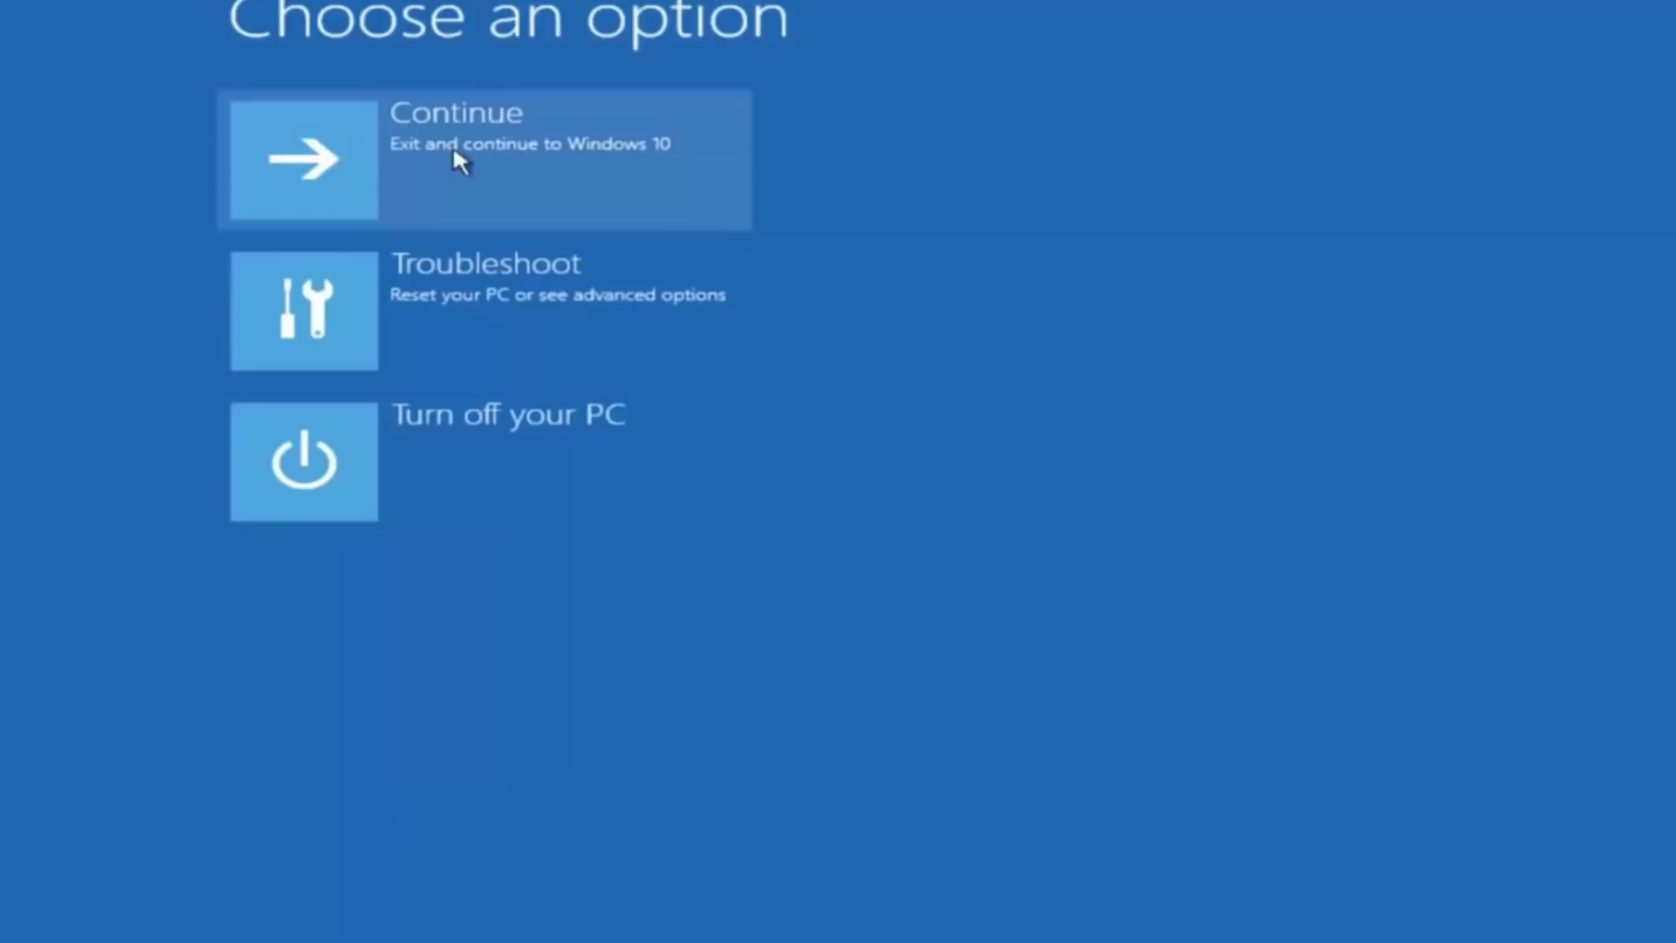